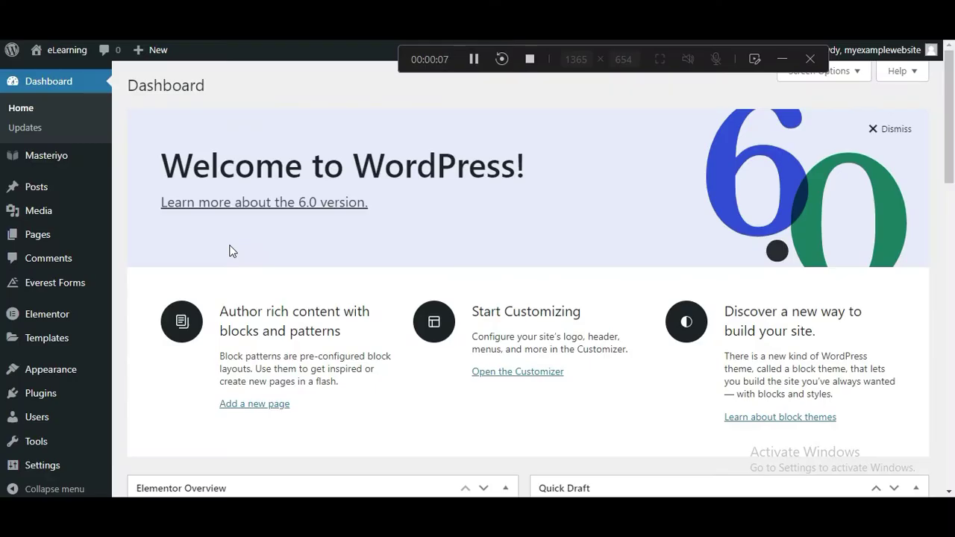
Browse the twelve existing courses in Masteriyo's All Courses list, such as Photography and Programming Course.
{"action": "mouse_move", "coordinate": [72, 167]}
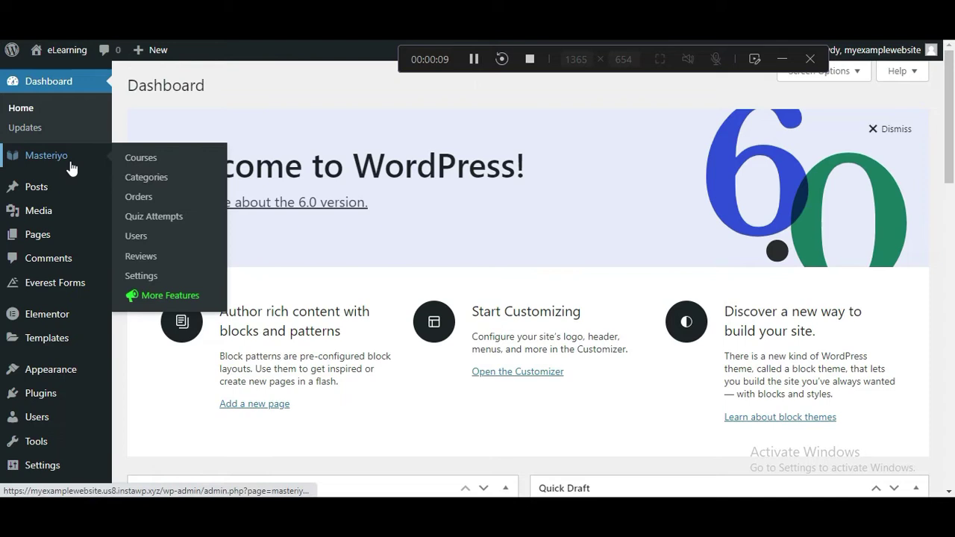
{"action": "left_click", "coordinate": [175, 159]}
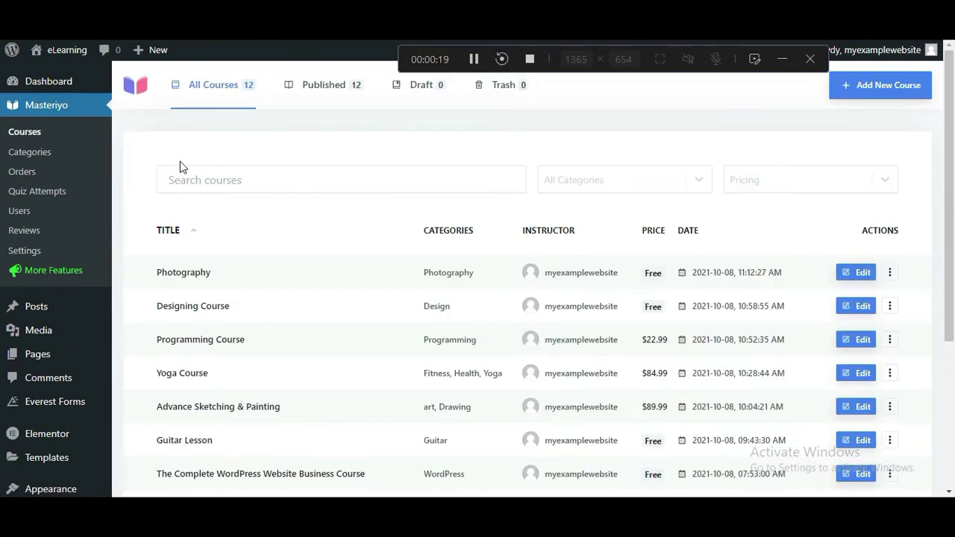
{"action": "scroll", "coordinate": [412, 340], "scroll_direction": "down", "scroll_amount": 3}
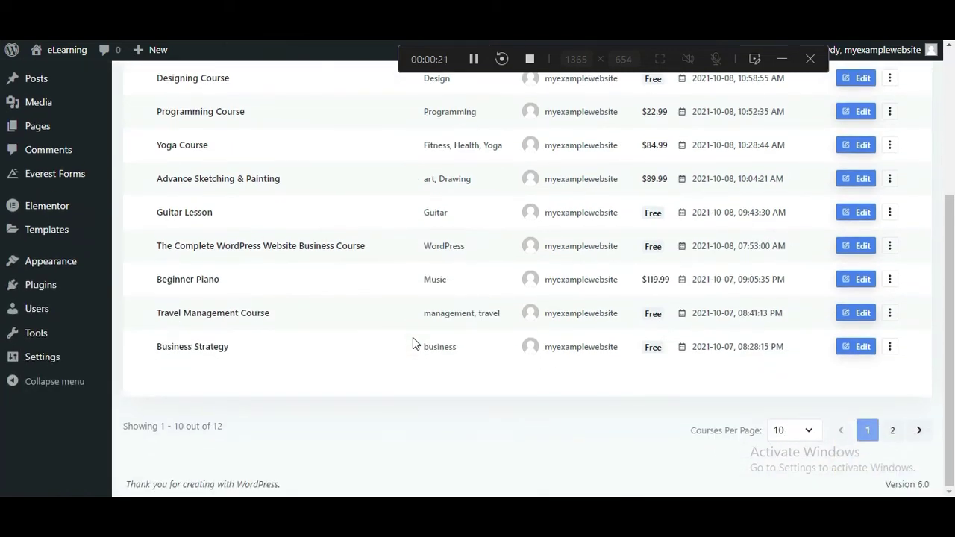
{"action": "scroll", "coordinate": [413, 338], "scroll_direction": "up", "scroll_amount": 3}
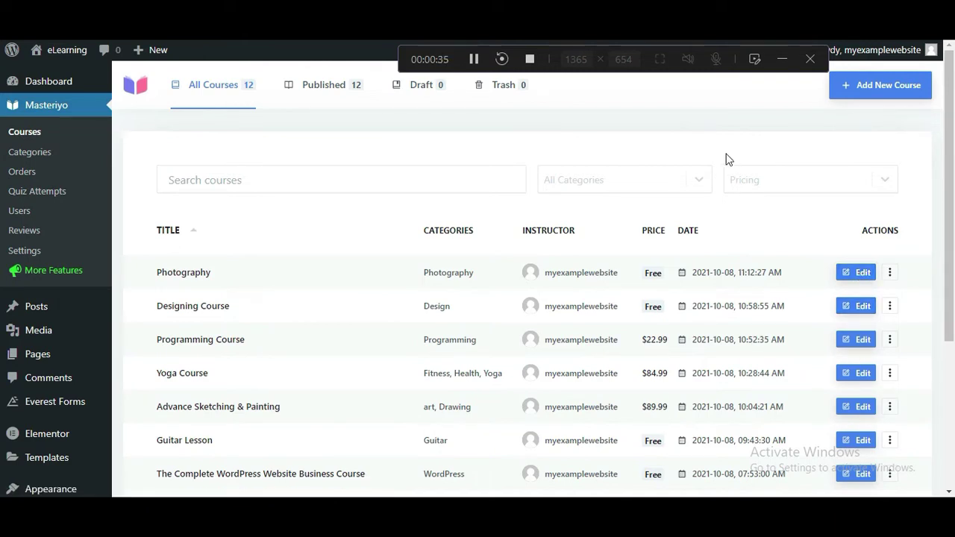
Create a new course named 'WordPress for Beginners'.
{"action": "left_click", "coordinate": [851, 88]}
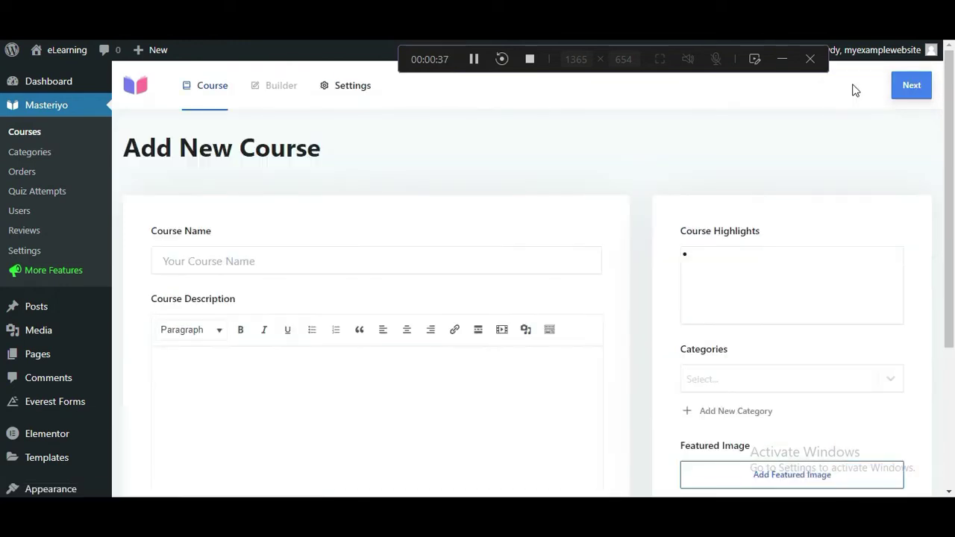
{"action": "left_click", "coordinate": [345, 258]}
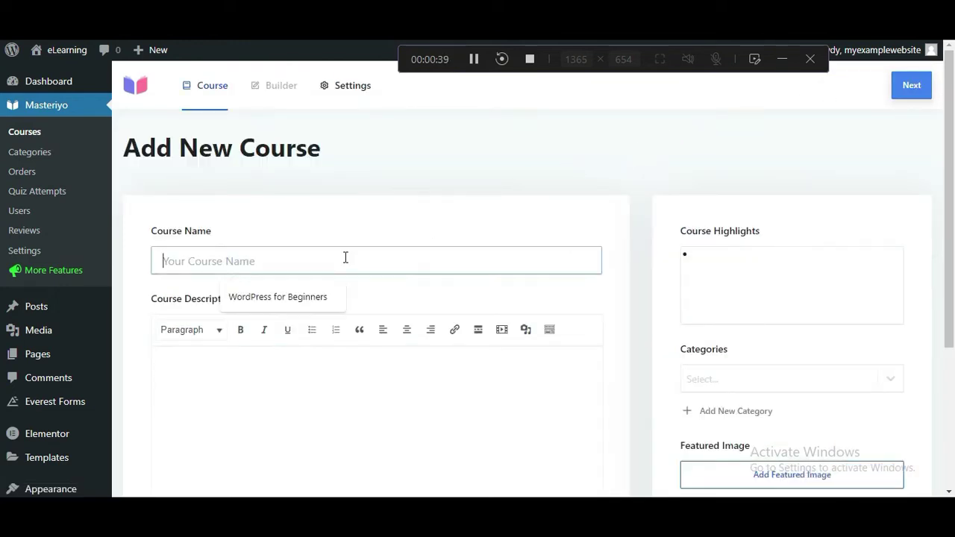
{"action": "left_click", "coordinate": [316, 297]}
Paste the course description and four course highlight bullets.
{"action": "left_click", "coordinate": [313, 371]}
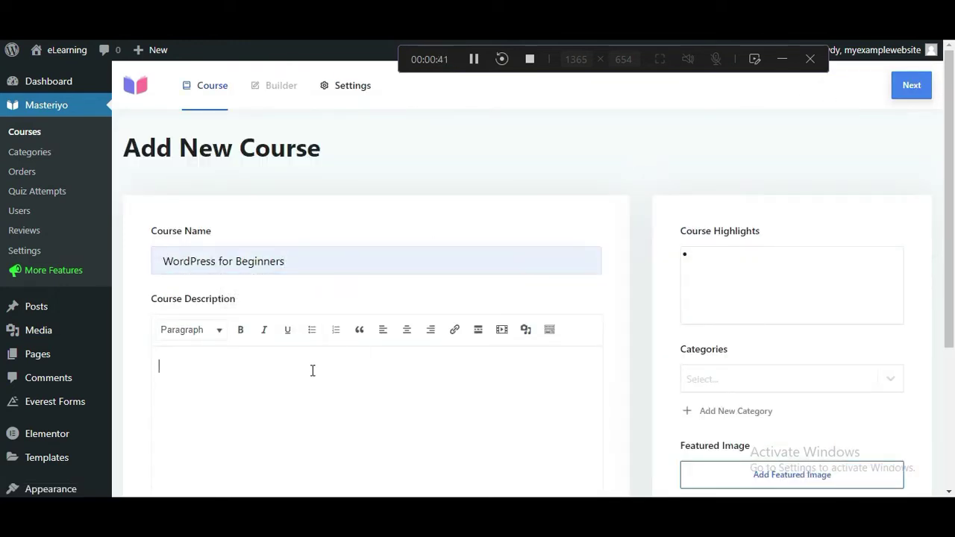
{"action": "type", "text": "New to WordPress? Join this course to learn the basics of WordPress and start your WordPress journey."}
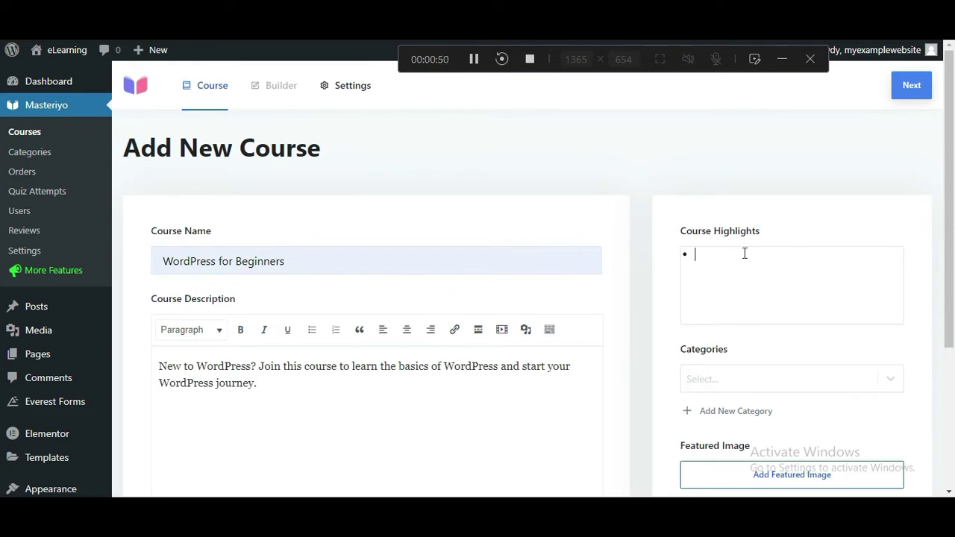
{"action": "type", "text": "WordPress Introduction Navigating the dashboard Creating a site with WordPress Site customization"}
{"action": "key", "text": "BackSpace"}
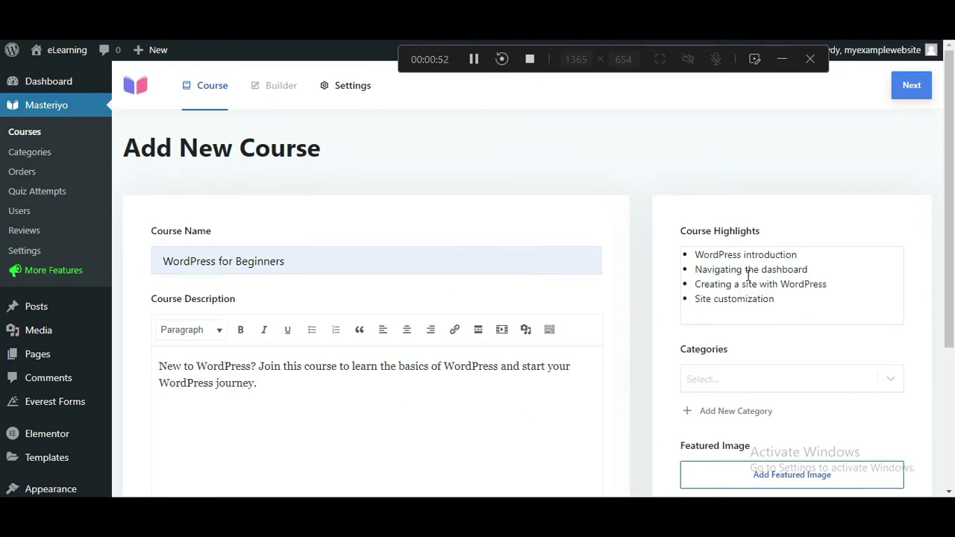
Assign the course to the WordPress category.
{"action": "left_click", "coordinate": [794, 385]}
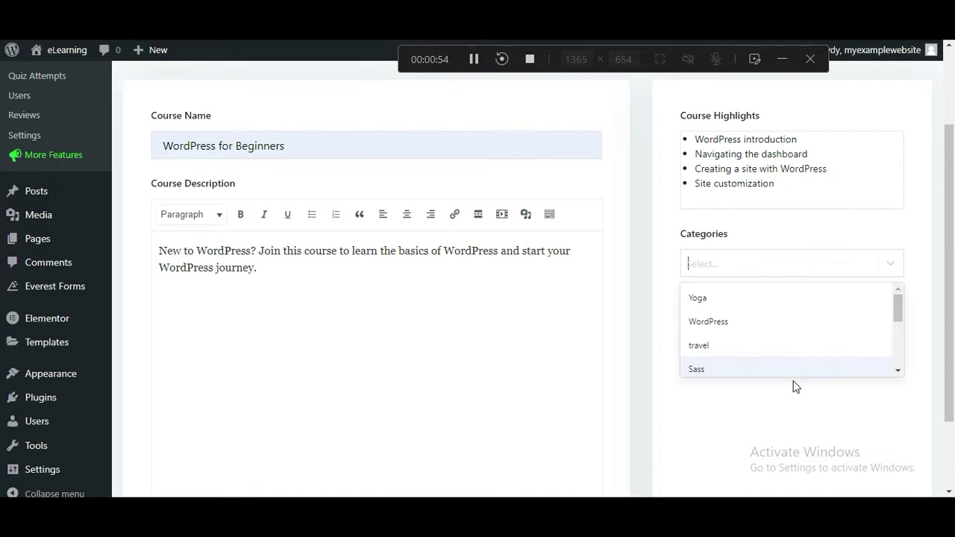
{"action": "scroll", "coordinate": [812, 350], "scroll_direction": "down", "scroll_amount": 4}
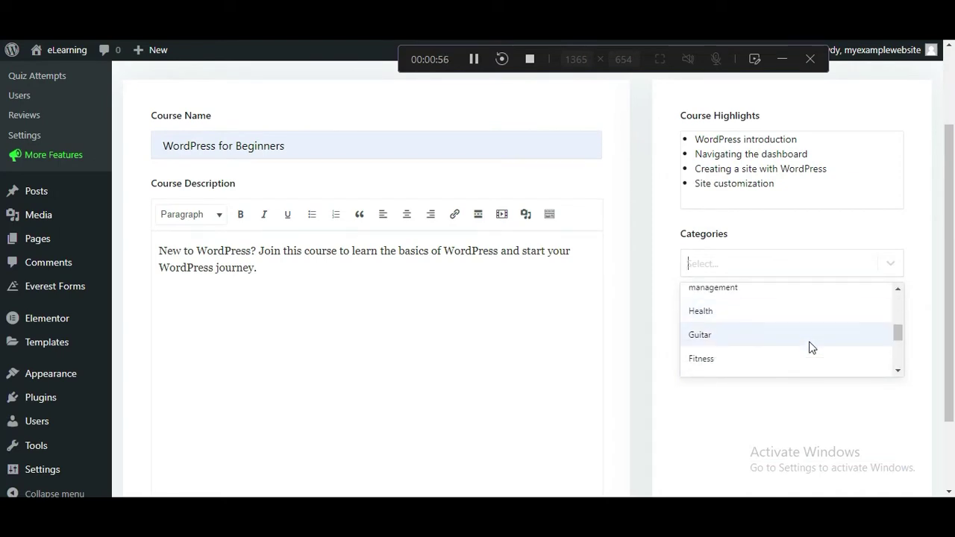
{"action": "scroll", "coordinate": [812, 348], "scroll_direction": "up", "scroll_amount": 3}
{"action": "scroll", "coordinate": [821, 336], "scroll_direction": "up", "scroll_amount": 2}
{"action": "left_click", "coordinate": [915, 295]}
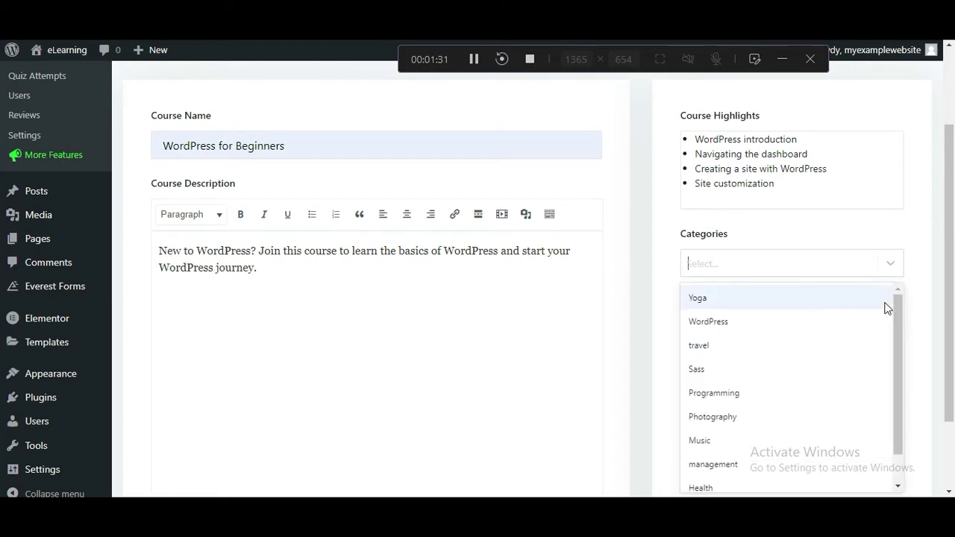
{"action": "scroll", "coordinate": [856, 352], "scroll_direction": "down", "scroll_amount": 2}
{"action": "scroll", "coordinate": [856, 351], "scroll_direction": "up", "scroll_amount": 2}
{"action": "left_click", "coordinate": [916, 270]}
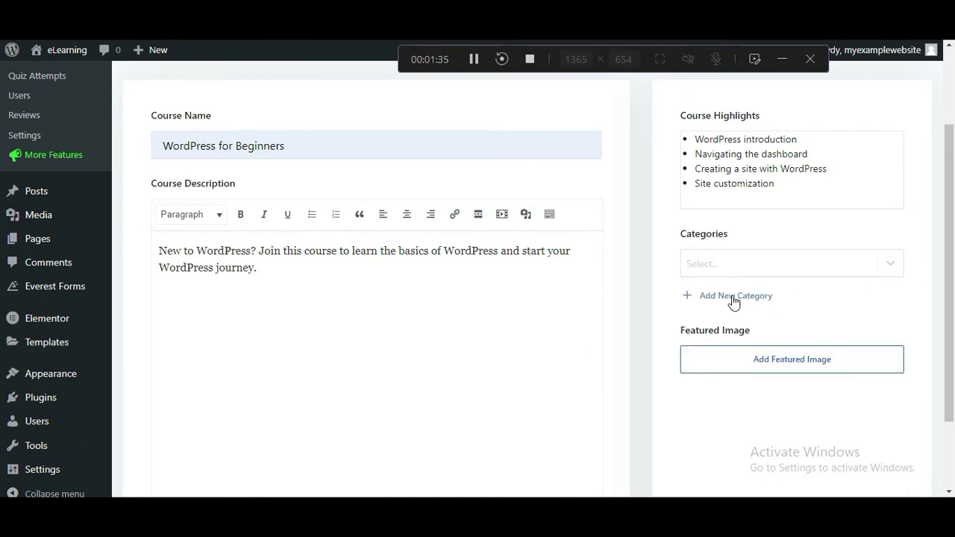
{"action": "left_click", "coordinate": [889, 265]}
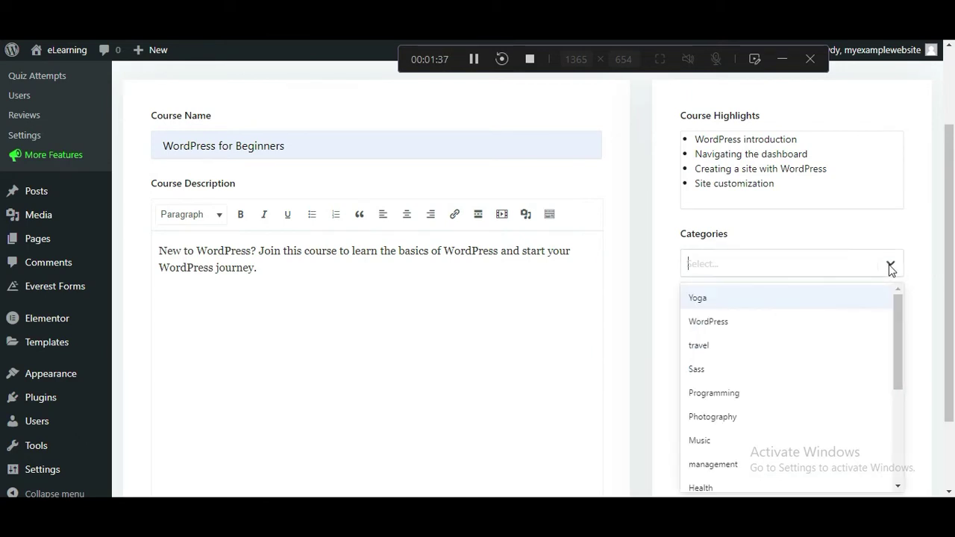
{"action": "left_click", "coordinate": [813, 335]}
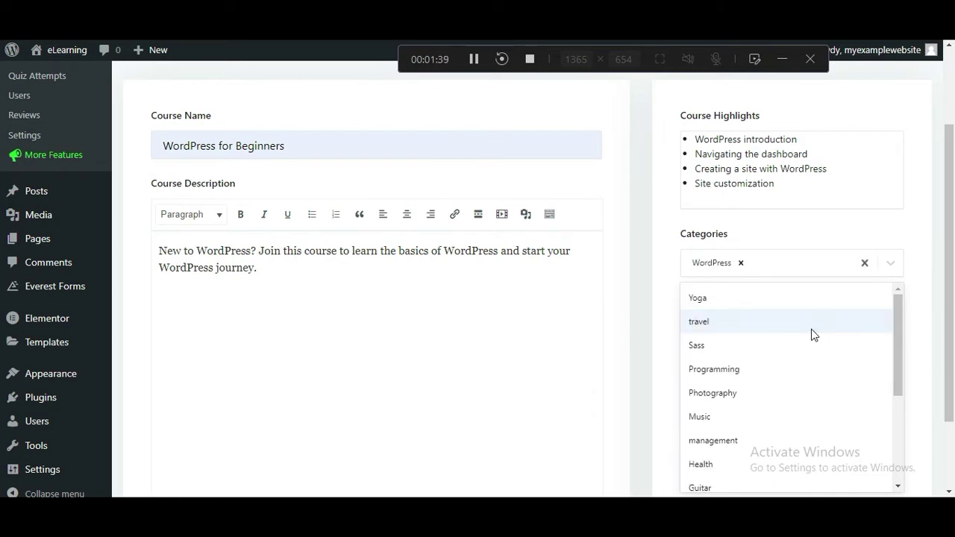
{"action": "left_click", "coordinate": [921, 290]}
Set wordpress.jpg as featured image, with title and alt text 'WordPress for Beginners'.
{"action": "left_click", "coordinate": [821, 367]}
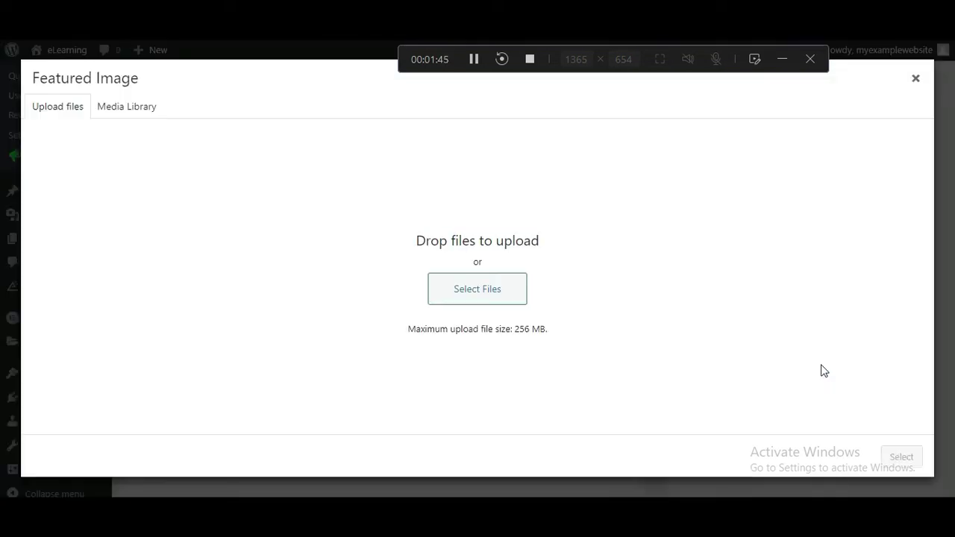
{"action": "left_click", "coordinate": [114, 121]}
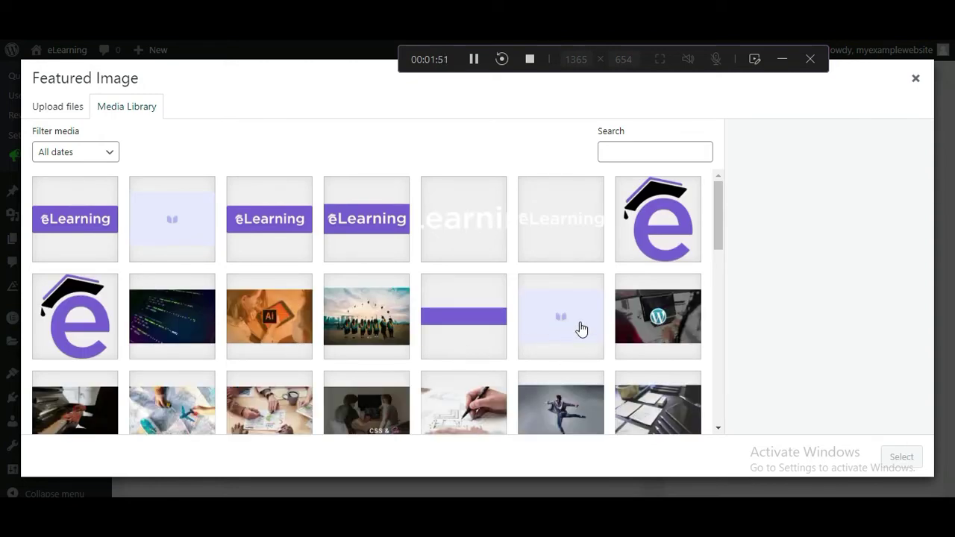
{"action": "left_click", "coordinate": [668, 321]}
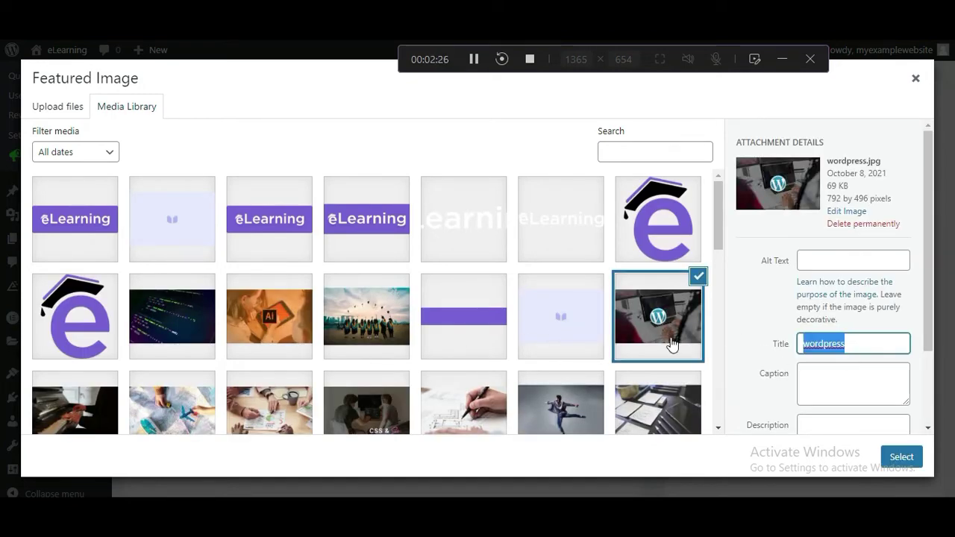
{"action": "type", "text": "WordPress for Beginners"}
{"action": "left_click", "coordinate": [828, 261]}
{"action": "type", "text": "WordPress for Beginners"}
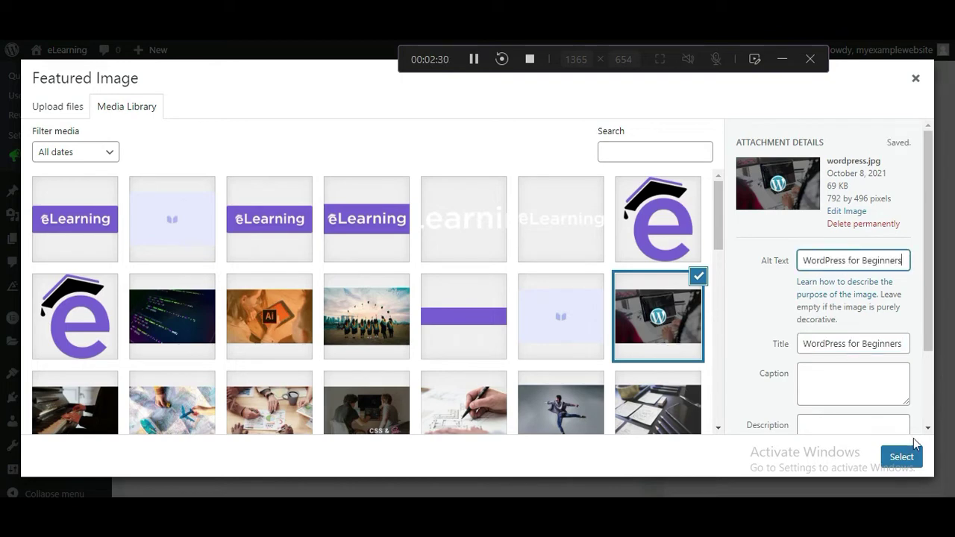
{"action": "left_click", "coordinate": [901, 457]}
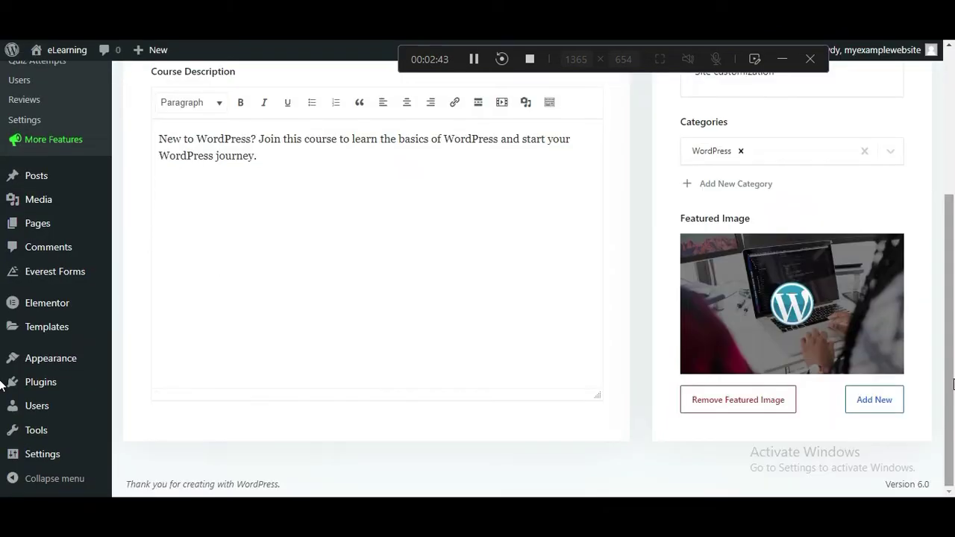
{"action": "scroll", "coordinate": [948, 358], "scroll_direction": "up", "scroll_amount": 3}
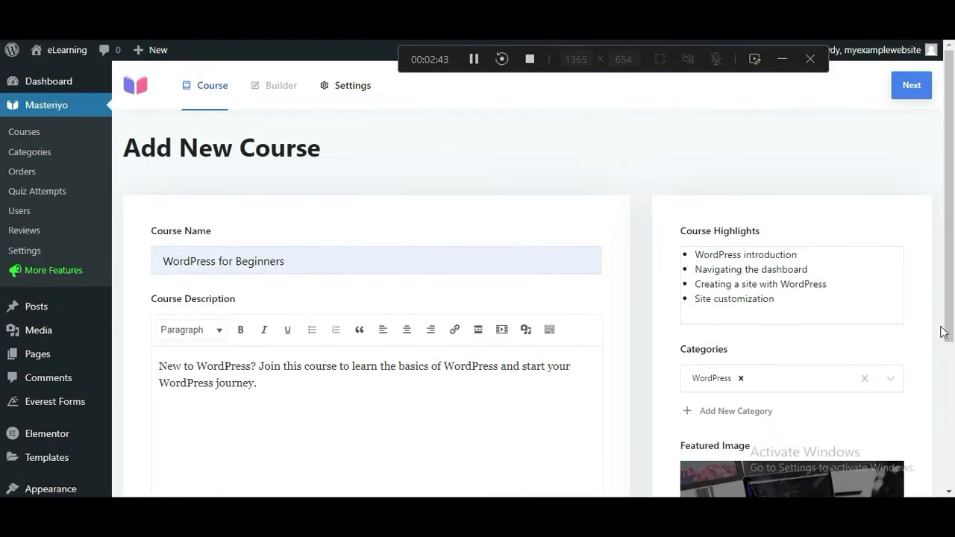
In the course Builder, add a section named 'Introduction'.
{"action": "left_click", "coordinate": [912, 88]}
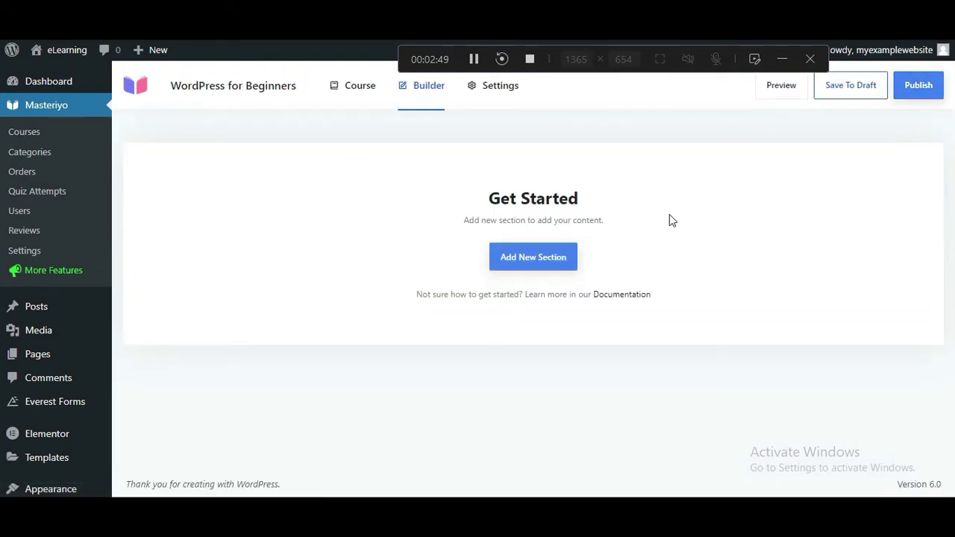
{"action": "key", "text": "XF86AudioLowerVolume"}
{"action": "key", "text": "XF86AudioLowerVolume"}
{"action": "left_click", "coordinate": [533, 257]}
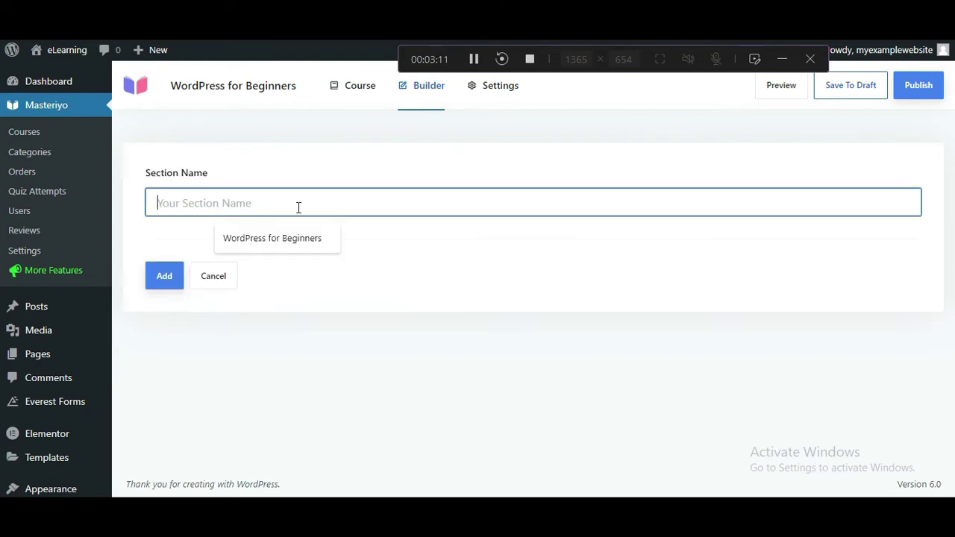
{"action": "type", "text": "Introduction"}
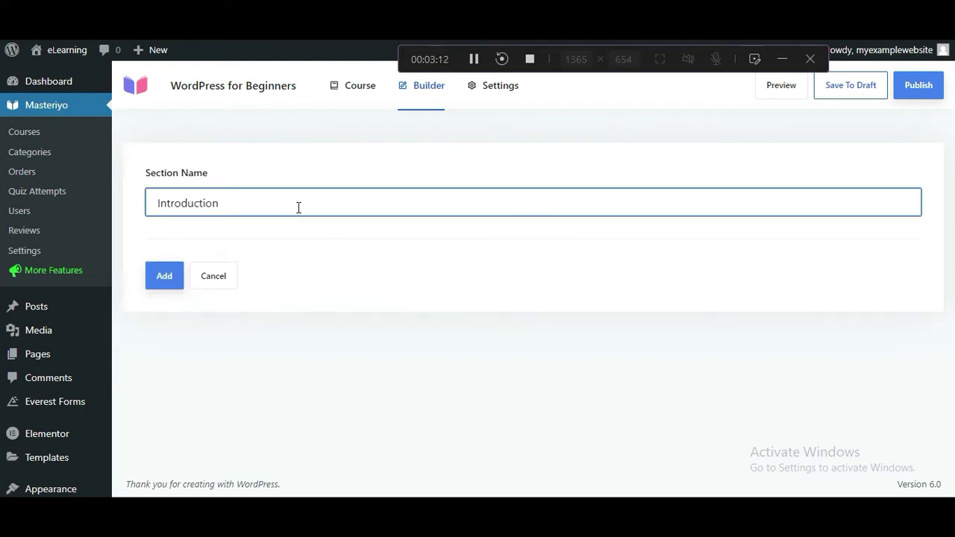
{"action": "left_click", "coordinate": [167, 275]}
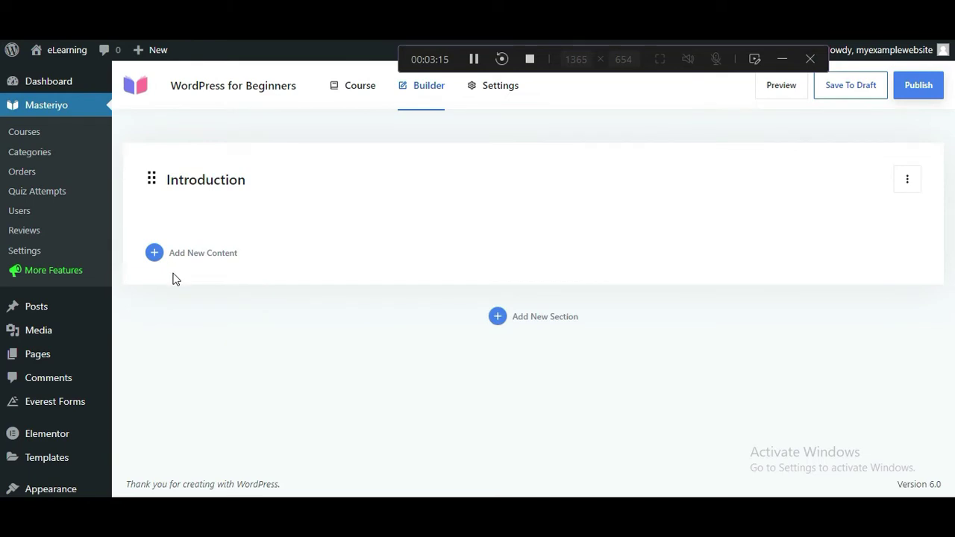
{"action": "left_click", "coordinate": [186, 257]}
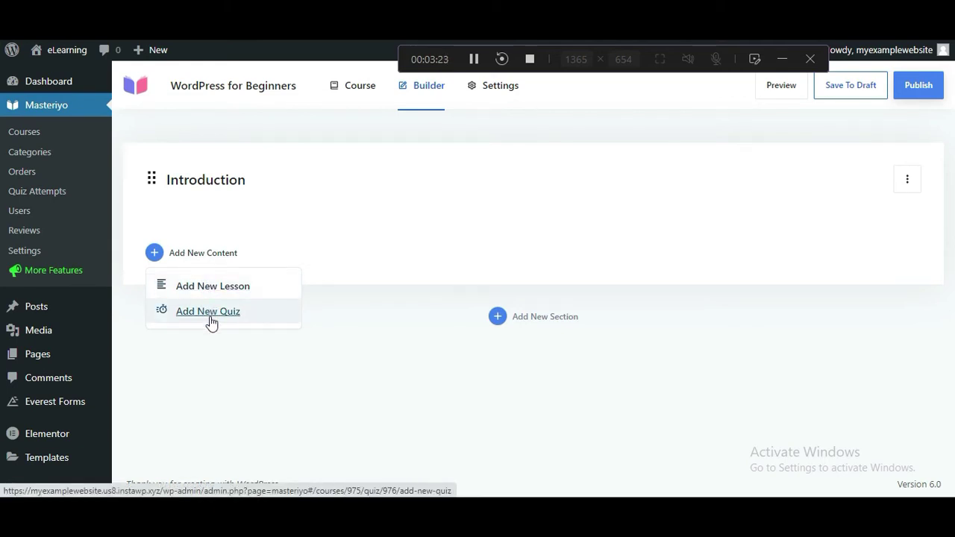
{"action": "left_click", "coordinate": [229, 360]}
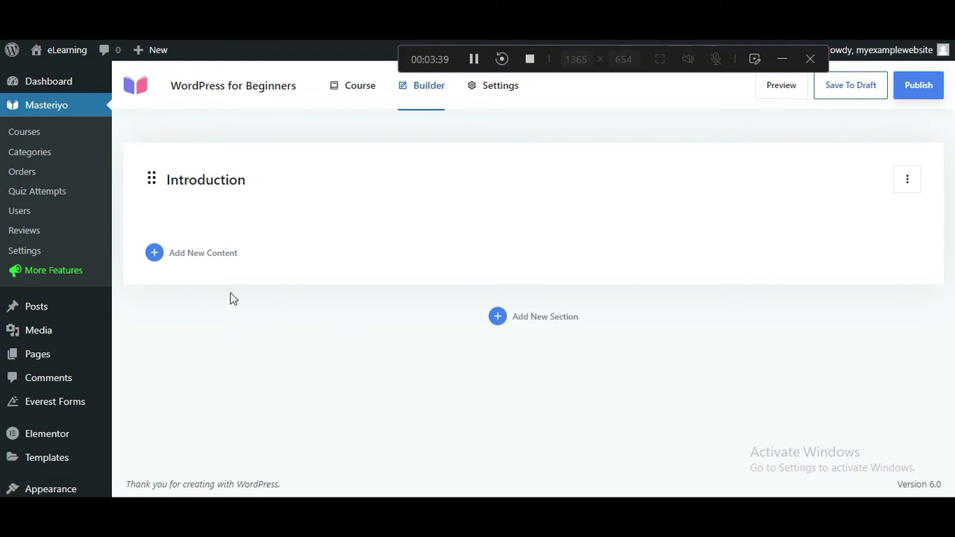
Create a lesson 'What is WordPress?' in Introduction with a pasted CMS description.
{"action": "left_click", "coordinate": [215, 254]}
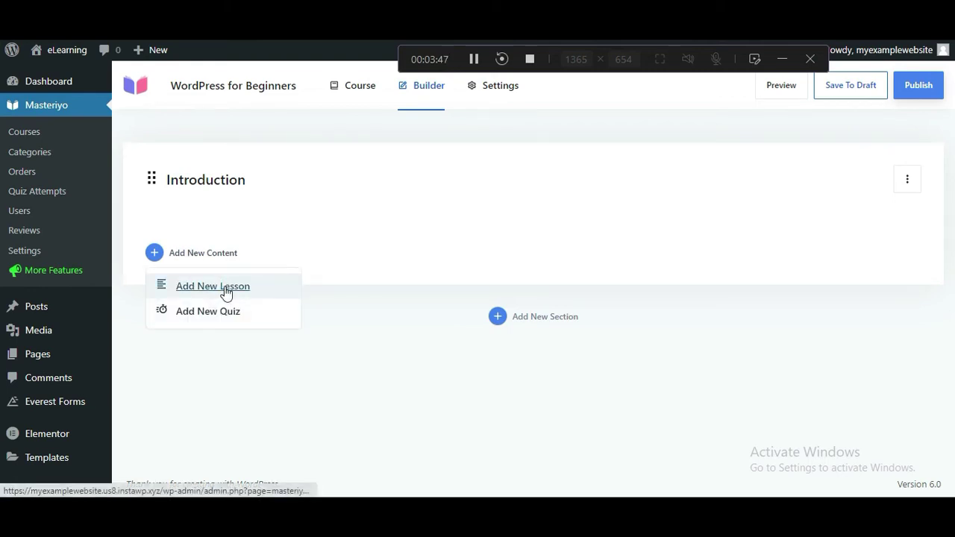
{"action": "left_click", "coordinate": [226, 290]}
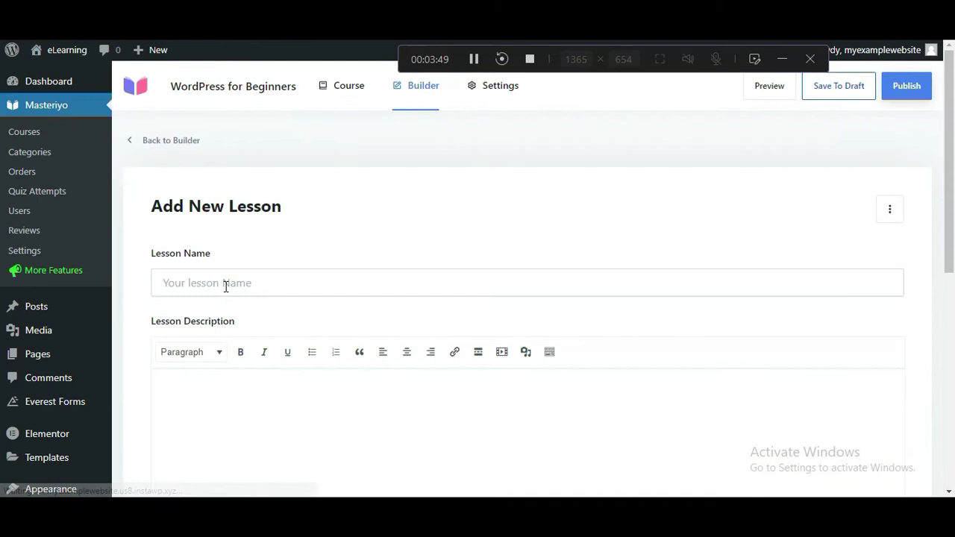
{"action": "left_click", "coordinate": [224, 283]}
{"action": "type", "text": "What is WordPress?"}
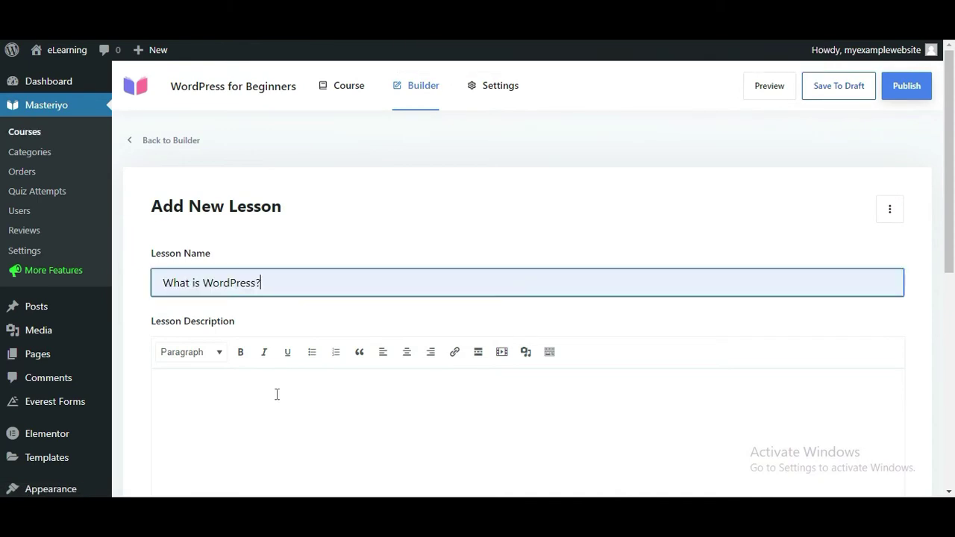
{"action": "left_click", "coordinate": [276, 394]}
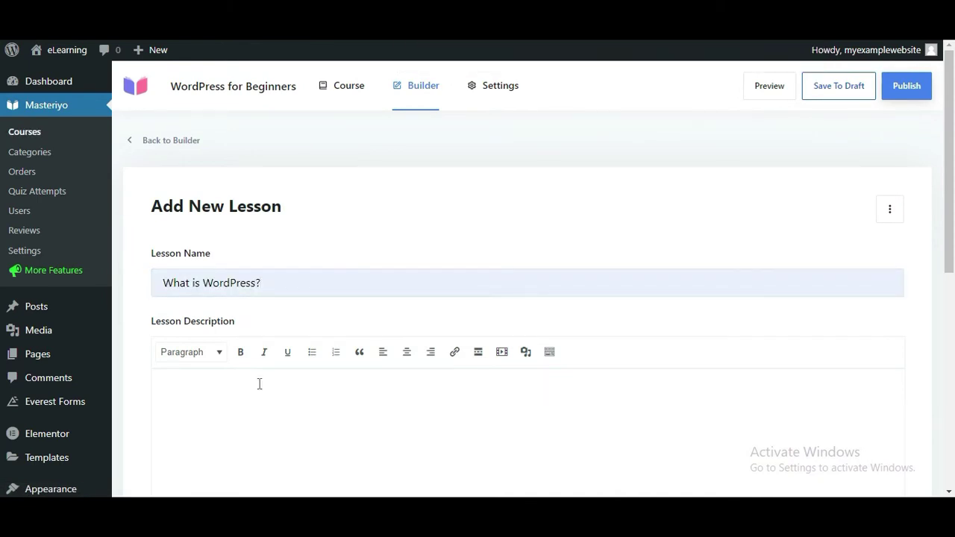
{"action": "type", "text": "WordPress is a content management system for site creation and management. Learn all about the tool in this lesson."}
{"action": "scroll", "coordinate": [294, 394], "scroll_direction": "down", "scroll_amount": 6}
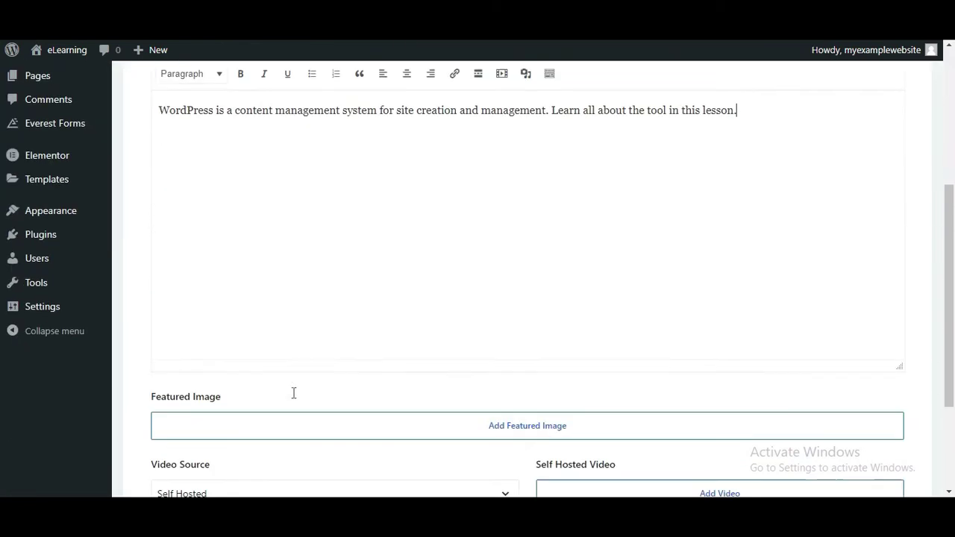
Set Blog-1.jpg from the Media Library as the lesson's featured image.
{"action": "left_click", "coordinate": [545, 288]}
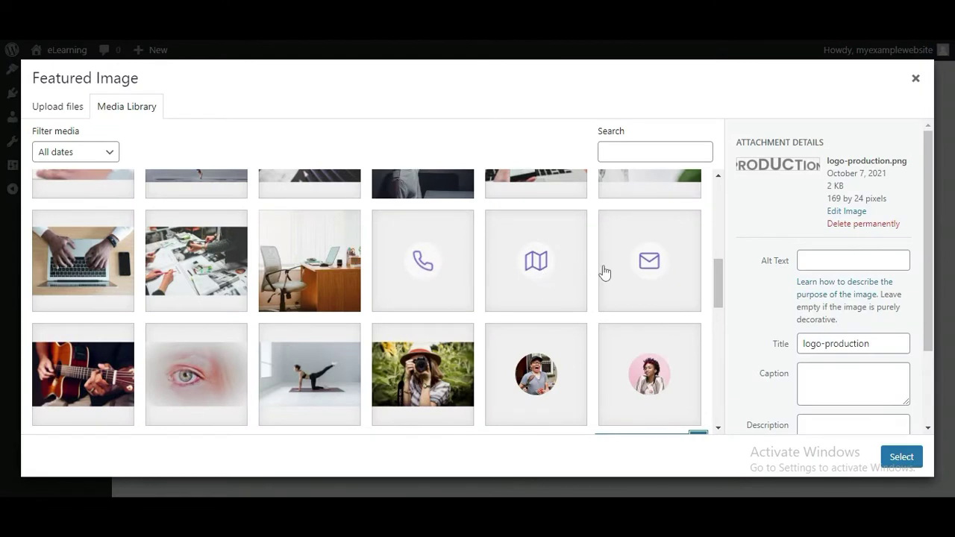
{"action": "scroll", "coordinate": [602, 271], "scroll_direction": "up", "scroll_amount": 1}
{"action": "left_click", "coordinate": [238, 336]}
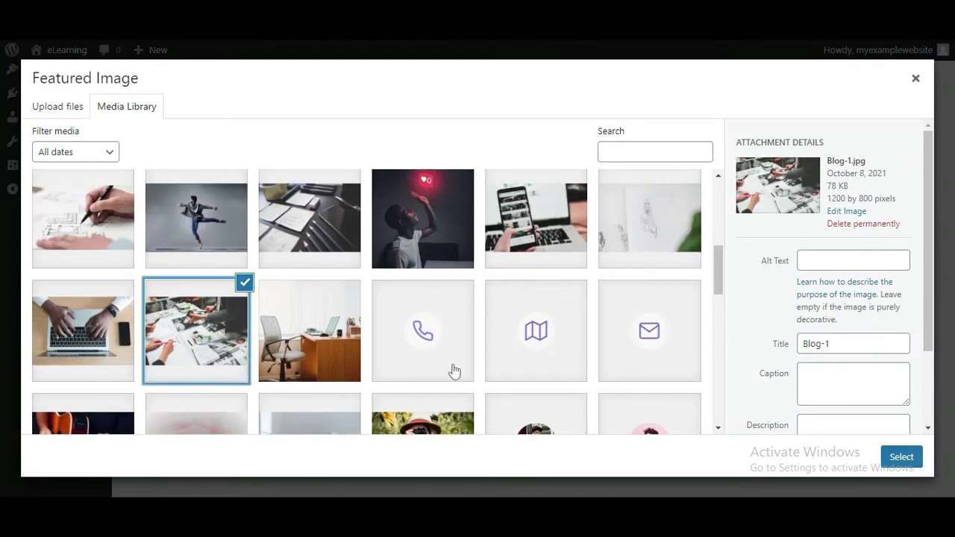
{"action": "left_click", "coordinate": [901, 458]}
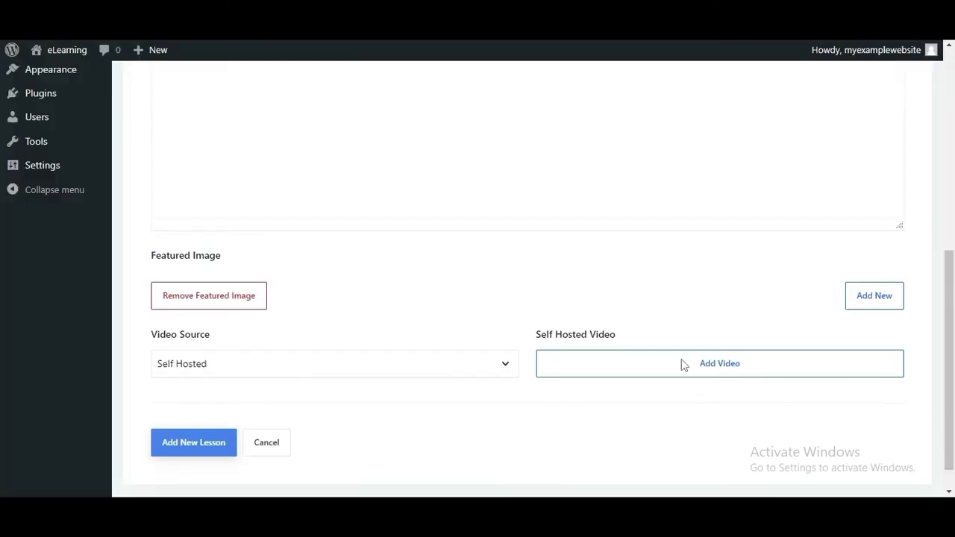
{"action": "scroll", "coordinate": [641, 331], "scroll_direction": "down", "scroll_amount": 7}
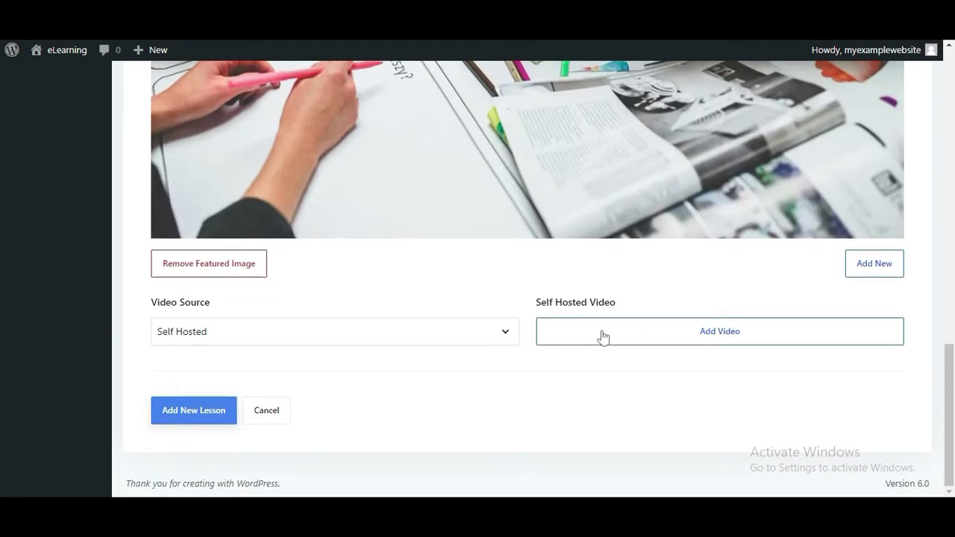
Switch the lesson's video source from Self Hosted to YouTube and paste the YouTube watch URL.
{"action": "left_click", "coordinate": [501, 340]}
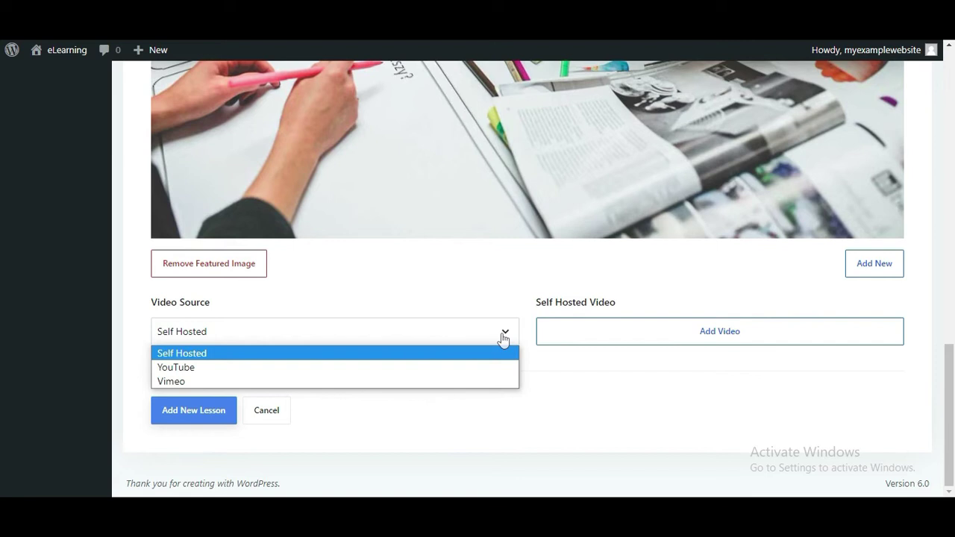
{"action": "left_click", "coordinate": [501, 338]}
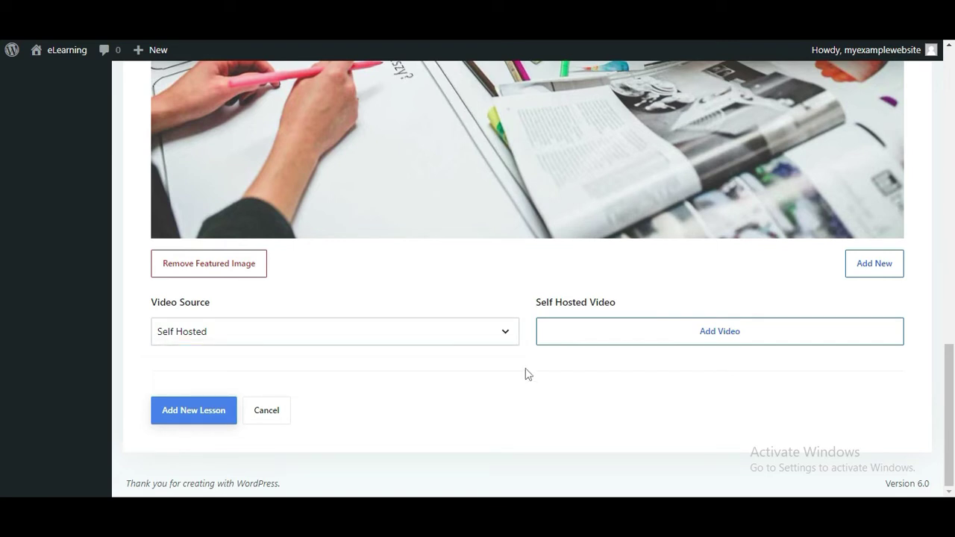
{"action": "left_click", "coordinate": [668, 335]}
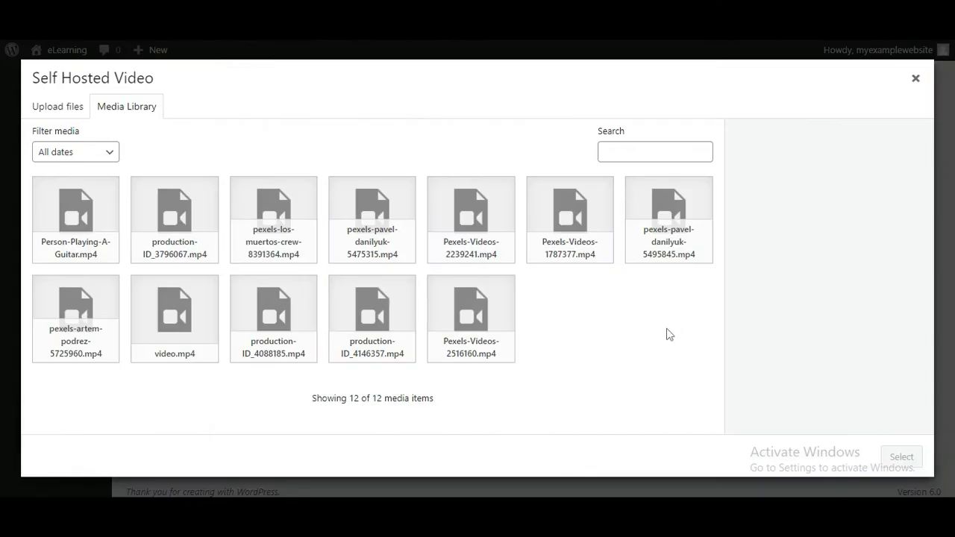
{"action": "left_click", "coordinate": [917, 79]}
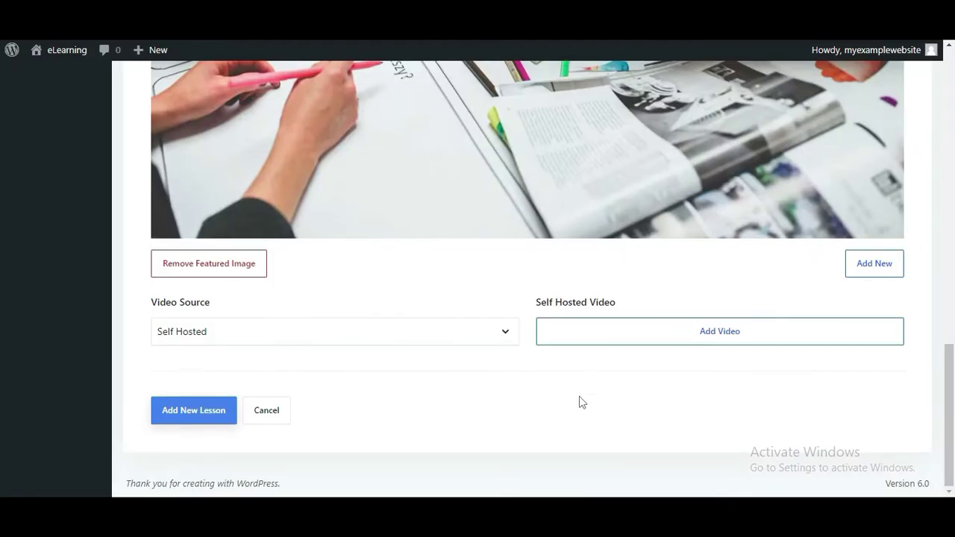
{"action": "left_click", "coordinate": [512, 336]}
{"action": "left_click", "coordinate": [491, 371]}
{"action": "left_click", "coordinate": [614, 326]}
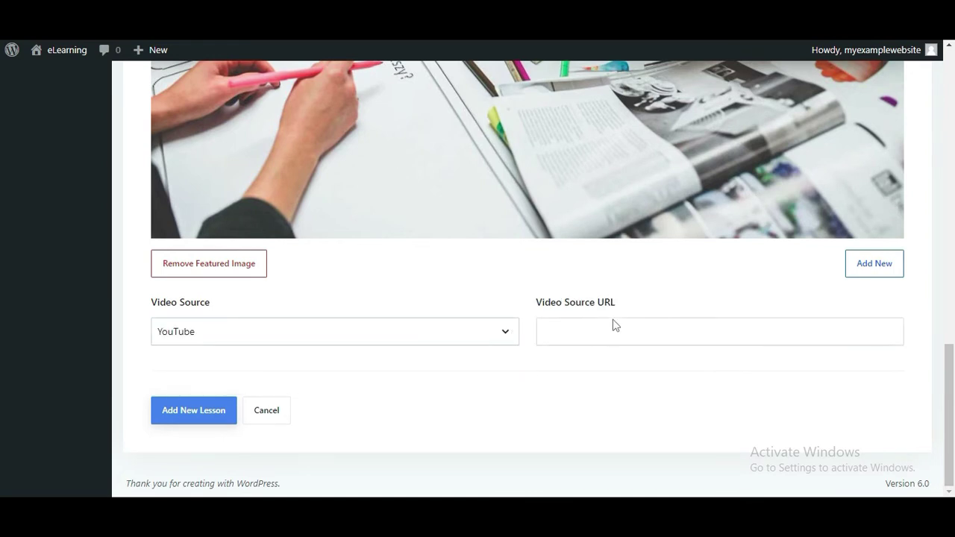
{"action": "type", "text": "https://www.youtube.com/watch?v=TknjCvGB0l4&t=4s"}
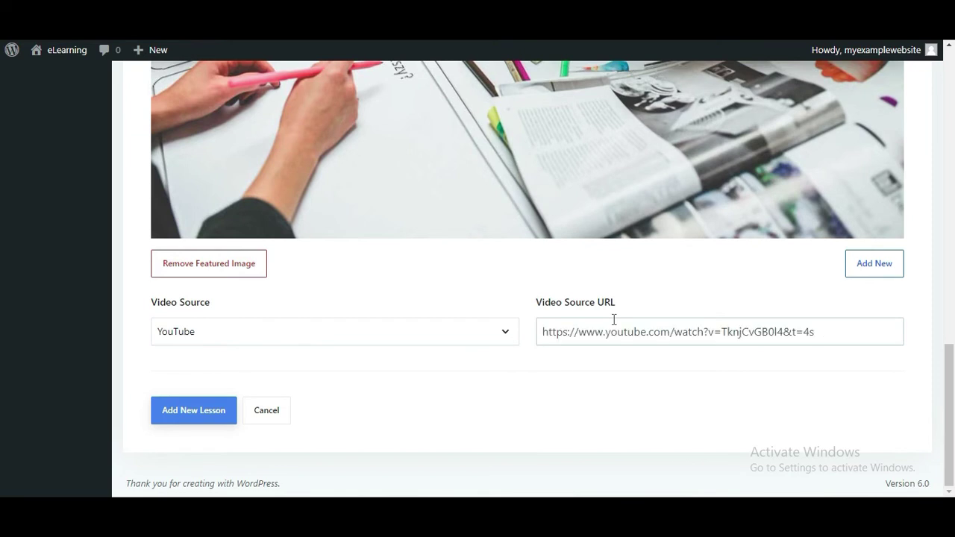
Save the lesson and add a second section 'Basic Elements of WordPress'.
{"action": "left_click", "coordinate": [193, 407]}
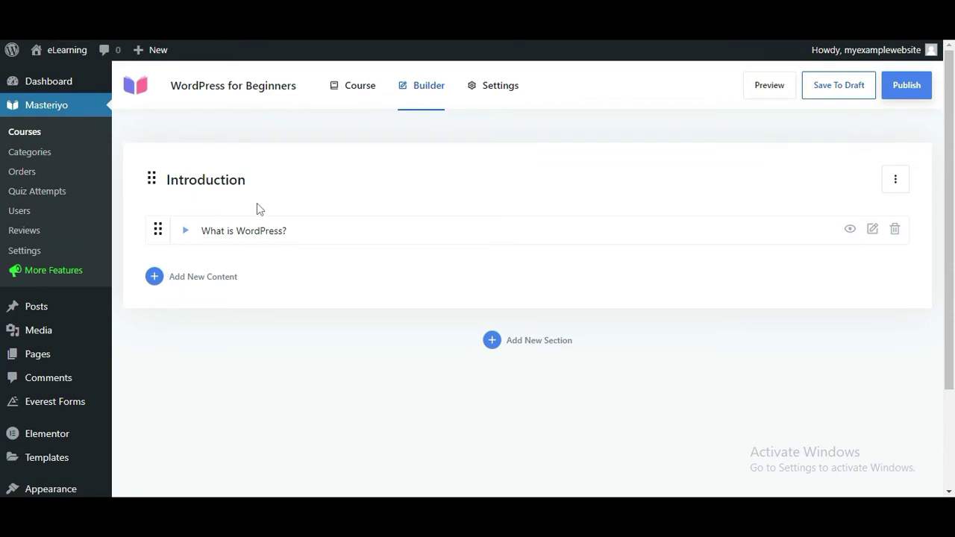
{"action": "left_click", "coordinate": [214, 282]}
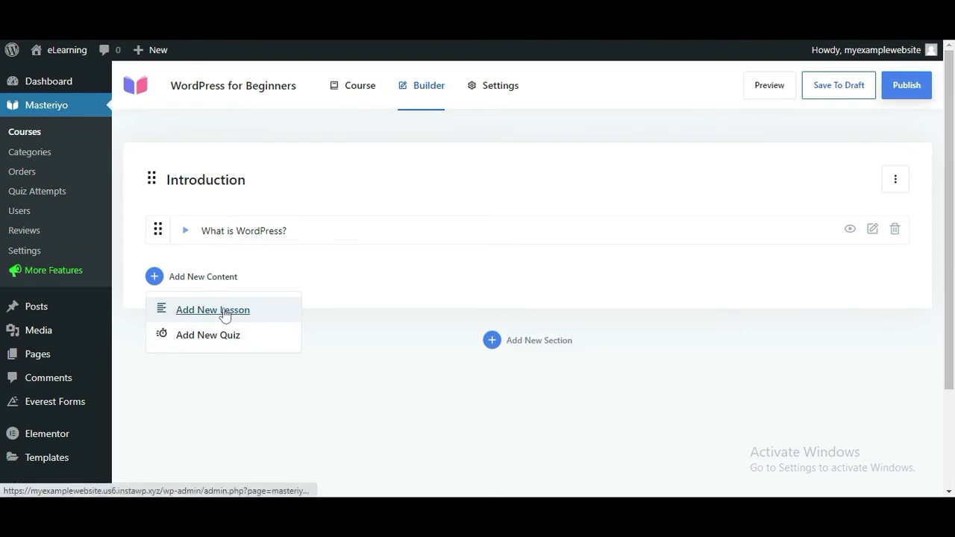
{"action": "left_click", "coordinate": [527, 347]}
{"action": "scroll", "coordinate": [262, 394], "scroll_direction": "down", "scroll_amount": 3}
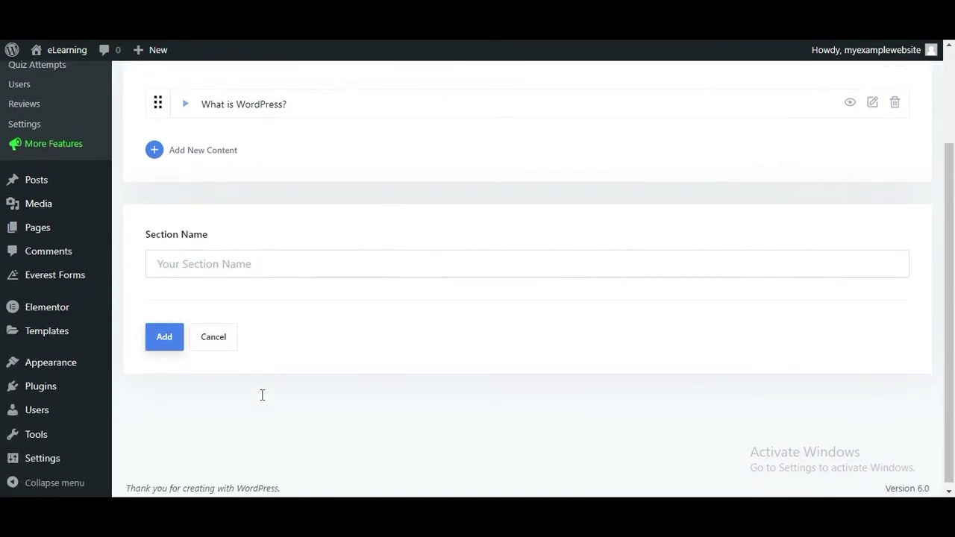
{"action": "left_click", "coordinate": [294, 250]}
{"action": "type", "text": "Basic Elements of WordPress"}
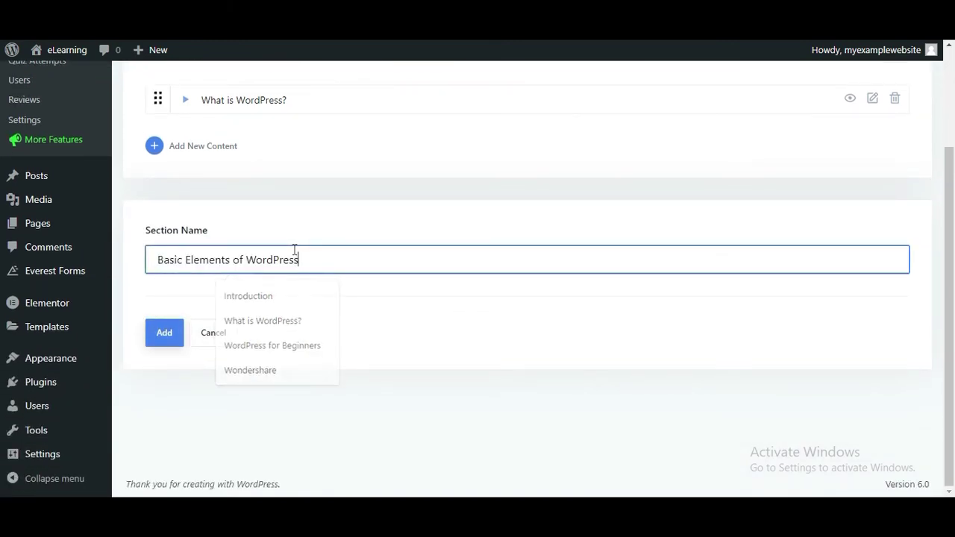
{"action": "left_click", "coordinate": [166, 333]}
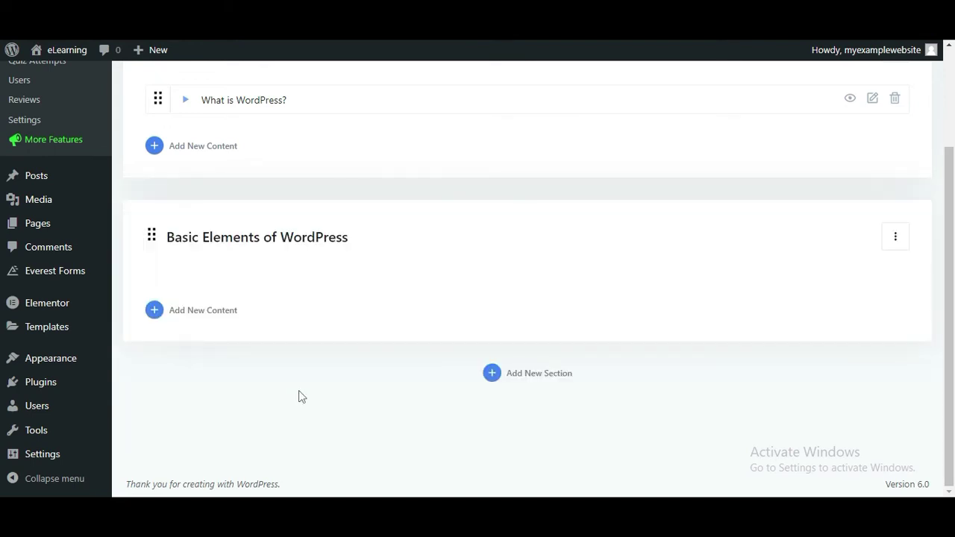
Check the Introduction section options and drag its handles, keeping Introduction first.
{"action": "left_click", "coordinate": [222, 313]}
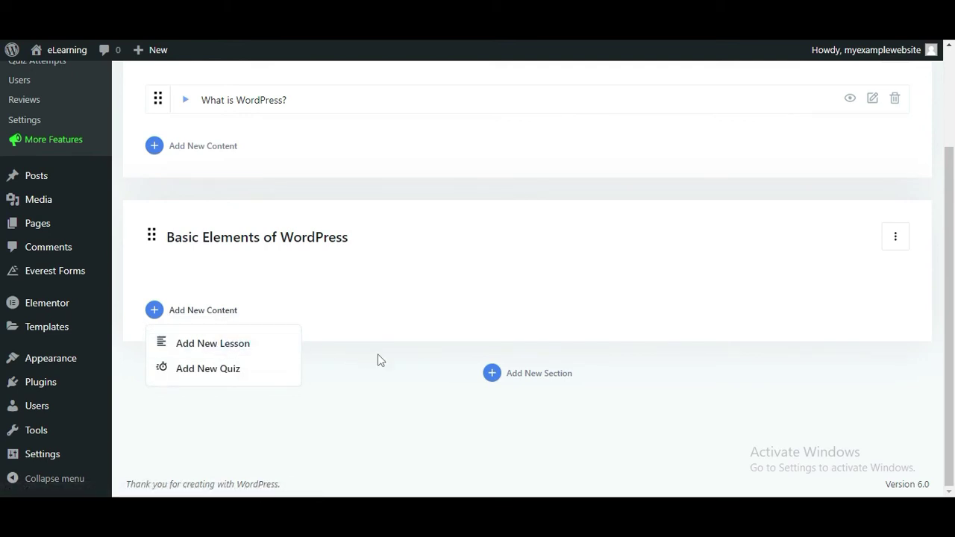
{"action": "scroll", "coordinate": [379, 361], "scroll_direction": "up", "scroll_amount": 2}
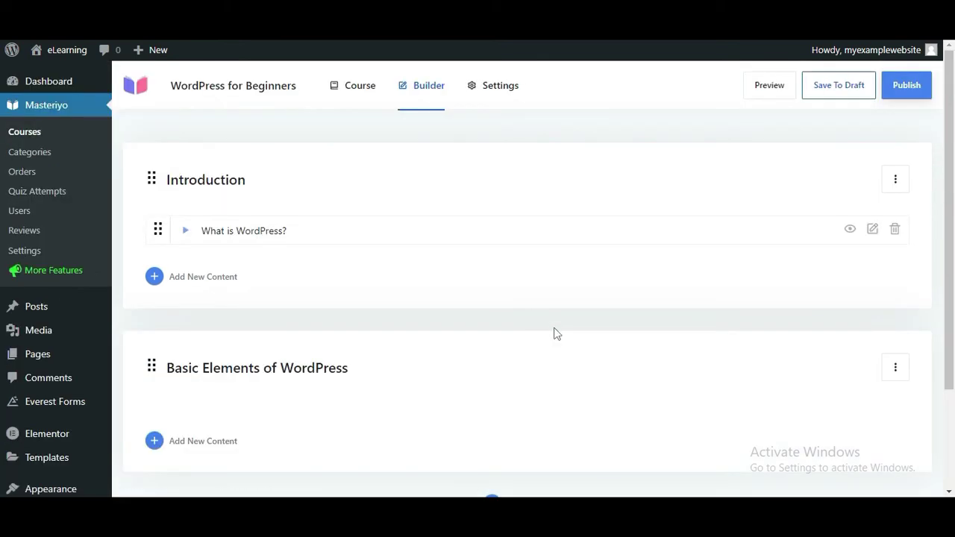
{"action": "left_click", "coordinate": [896, 180]}
{"action": "left_click", "coordinate": [862, 188]}
{"action": "mouse_move", "coordinate": [153, 180]}
{"action": "left_mouse_down"}
{"action": "mouse_move", "coordinate": [156, 345]}
{"action": "mouse_move", "coordinate": [157, 196]}
{"action": "left_mouse_up"}
{"action": "mouse_move", "coordinate": [158, 230]}
{"action": "left_mouse_down"}
{"action": "mouse_move", "coordinate": [159, 283]}
{"action": "mouse_move", "coordinate": [160, 249]}
{"action": "left_mouse_up"}
In course settings, keep the current instructor and set difficulty to Beginner.
{"action": "left_click", "coordinate": [500, 90]}
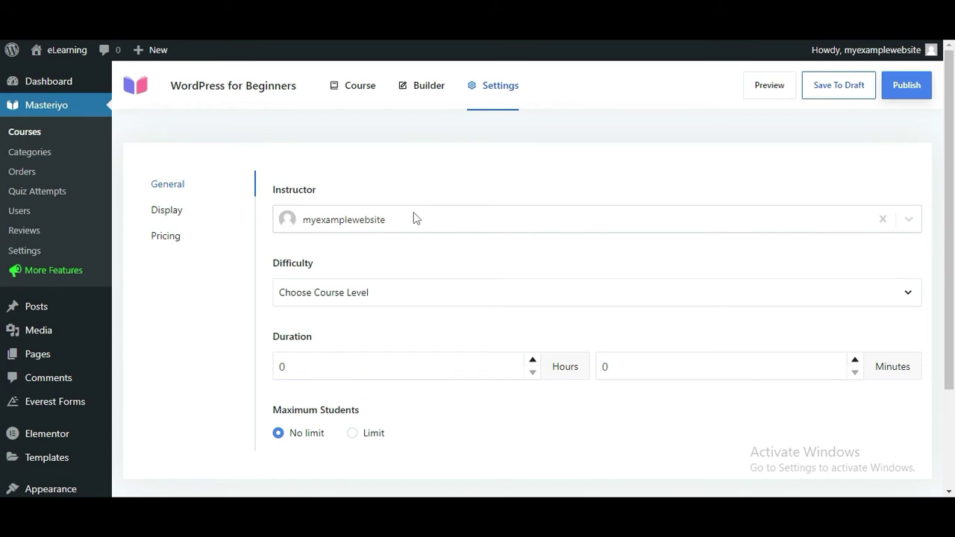
{"action": "left_click", "coordinate": [440, 219]}
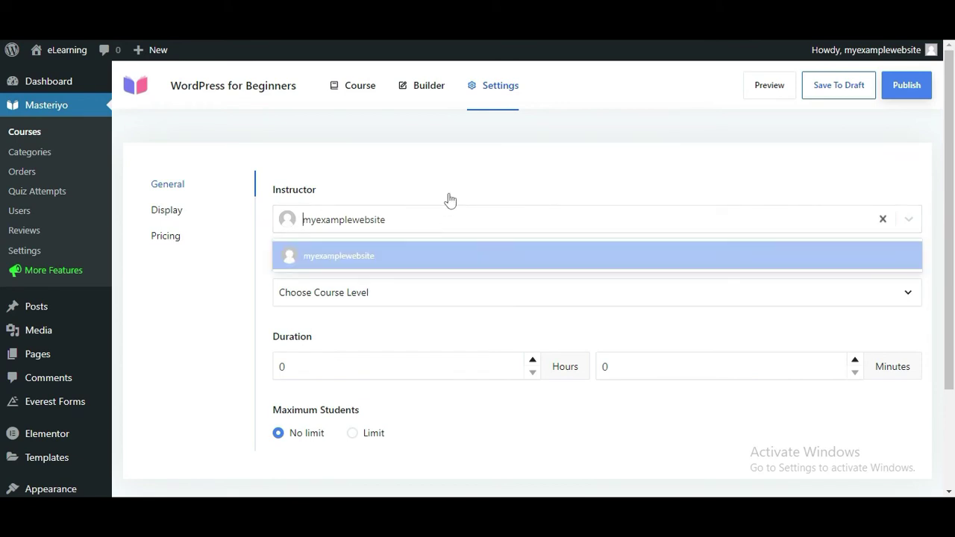
{"action": "left_click", "coordinate": [448, 202]}
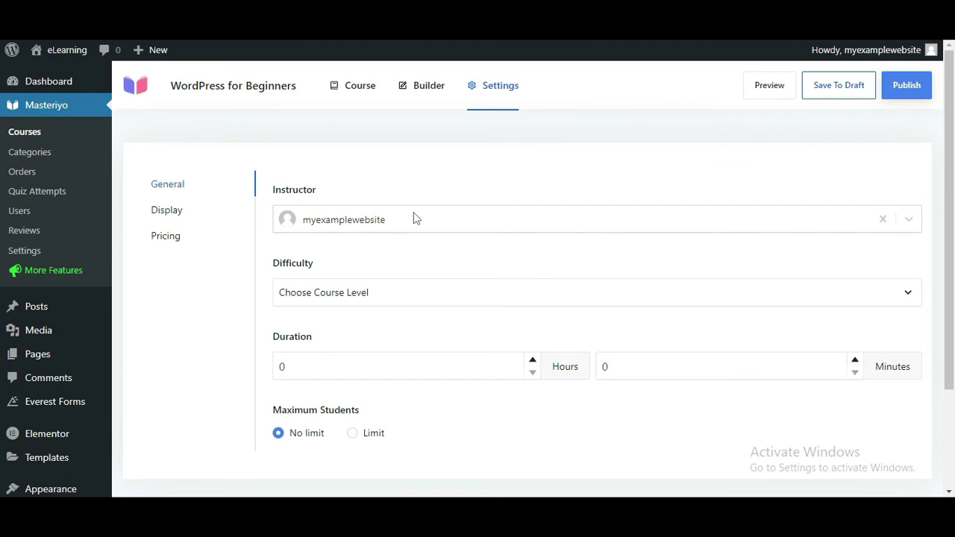
{"action": "scroll", "coordinate": [433, 224], "scroll_direction": "down", "scroll_amount": 1}
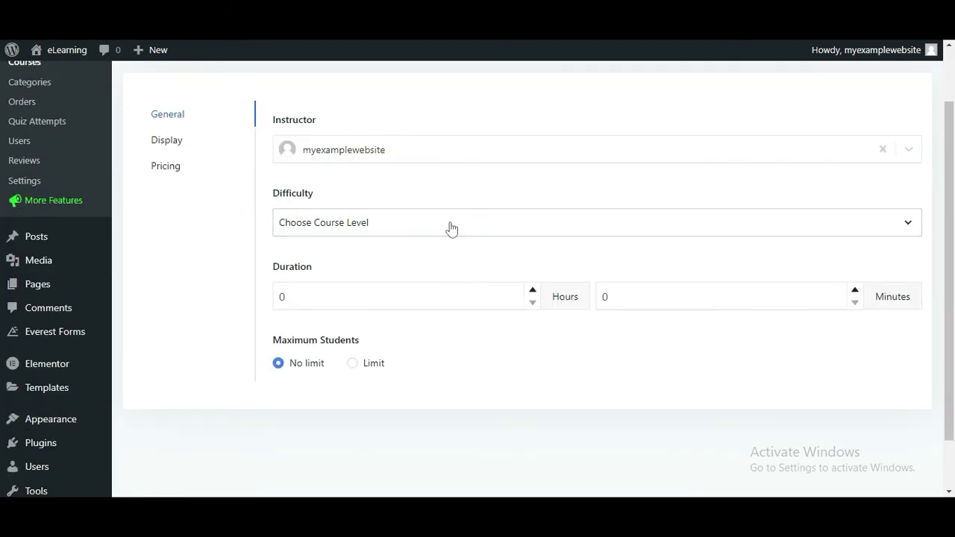
{"action": "left_click", "coordinate": [451, 224]}
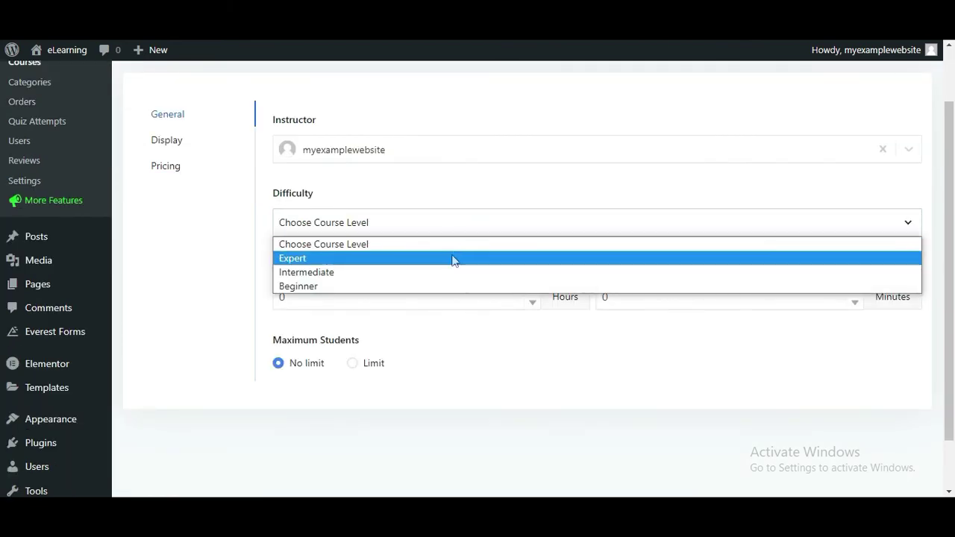
{"action": "left_click", "coordinate": [452, 287]}
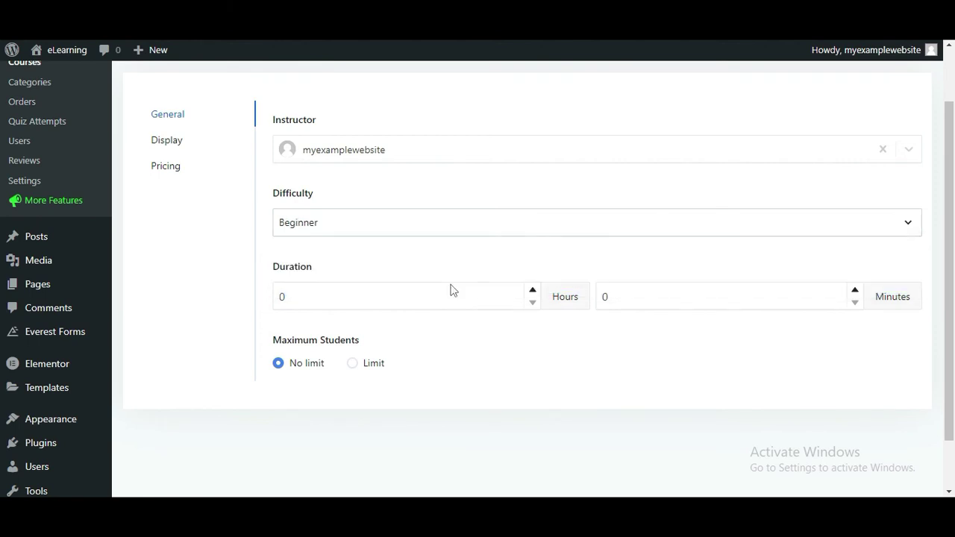
Set the course duration to 2 hours.
{"action": "left_click", "coordinate": [454, 296]}
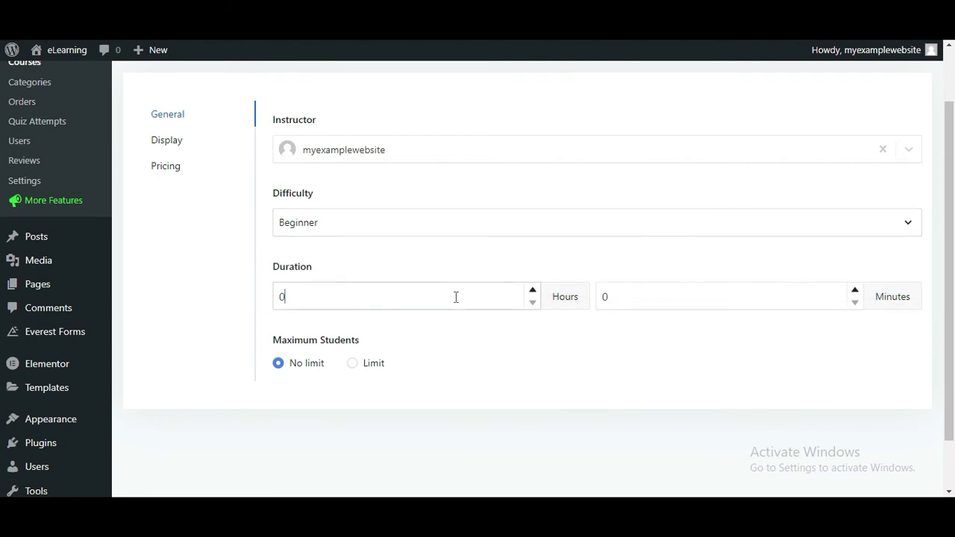
{"action": "key", "text": "BackSpace"}
{"action": "type", "text": "2"}
{"action": "left_click", "coordinate": [355, 371]}
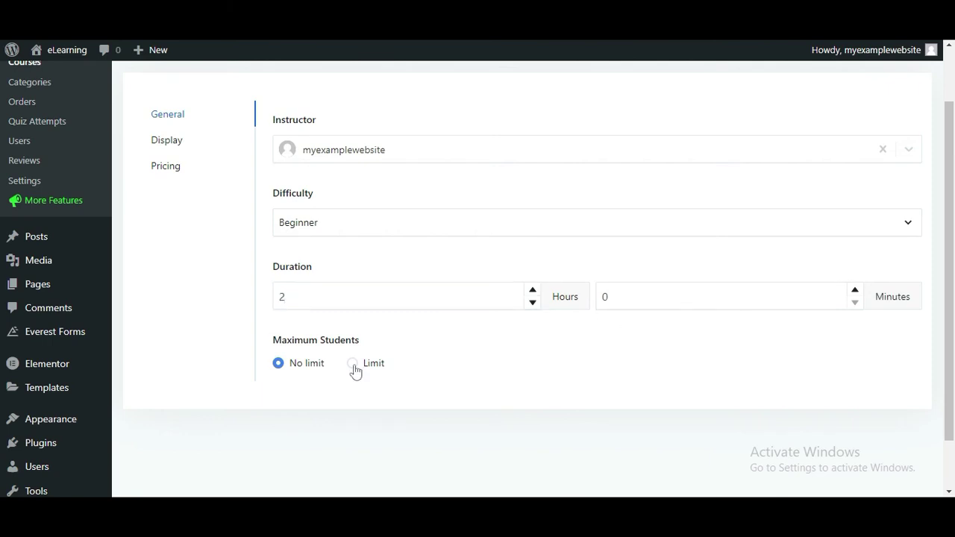
Limit enrolment to a maximum of 100 students.
{"action": "left_click", "coordinate": [356, 371]}
{"action": "scroll", "coordinate": [440, 374], "scroll_direction": "down", "scroll_amount": 1}
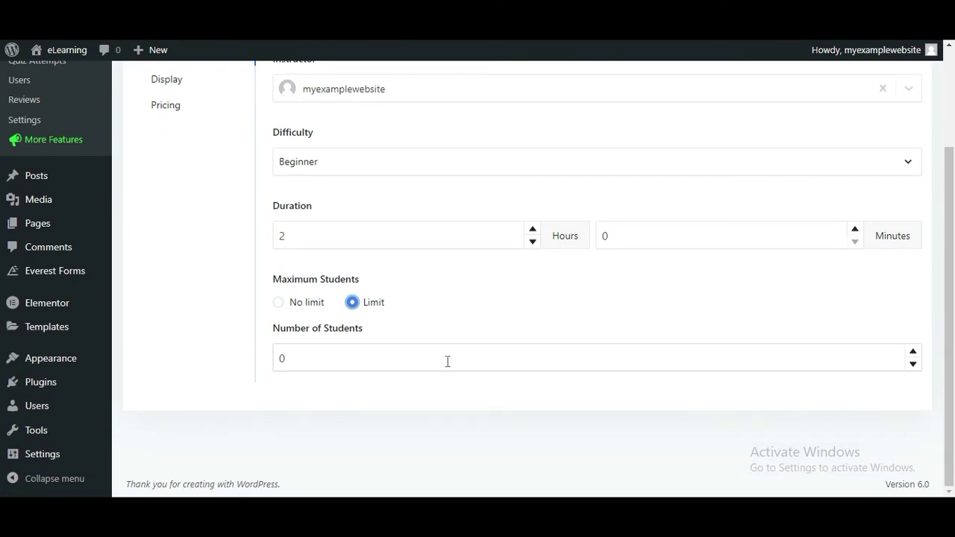
{"action": "left_click", "coordinate": [447, 361]}
{"action": "key", "text": "BackSpace"}
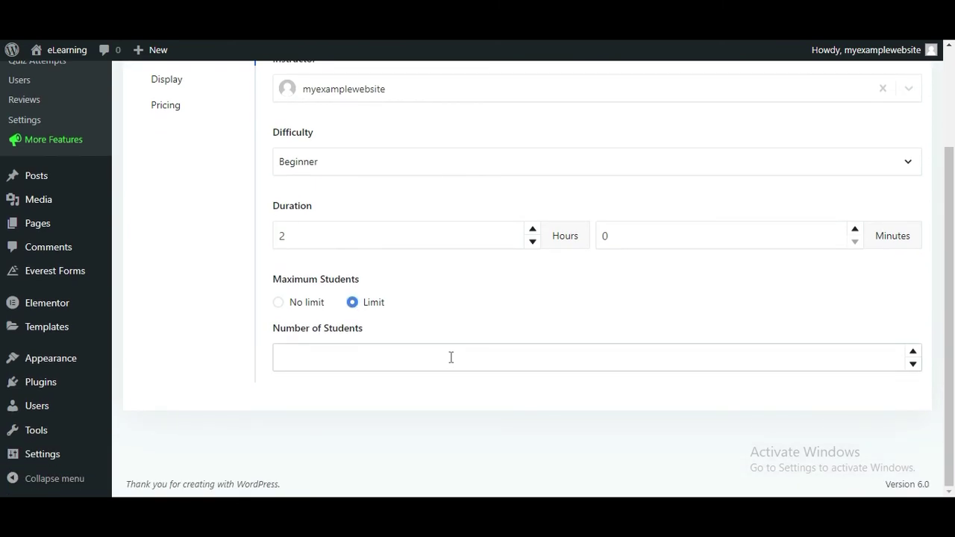
{"action": "type", "text": "100"}
{"action": "left_click", "coordinate": [446, 394]}
{"action": "scroll", "coordinate": [628, 314], "scroll_direction": "up", "scroll_amount": 2}
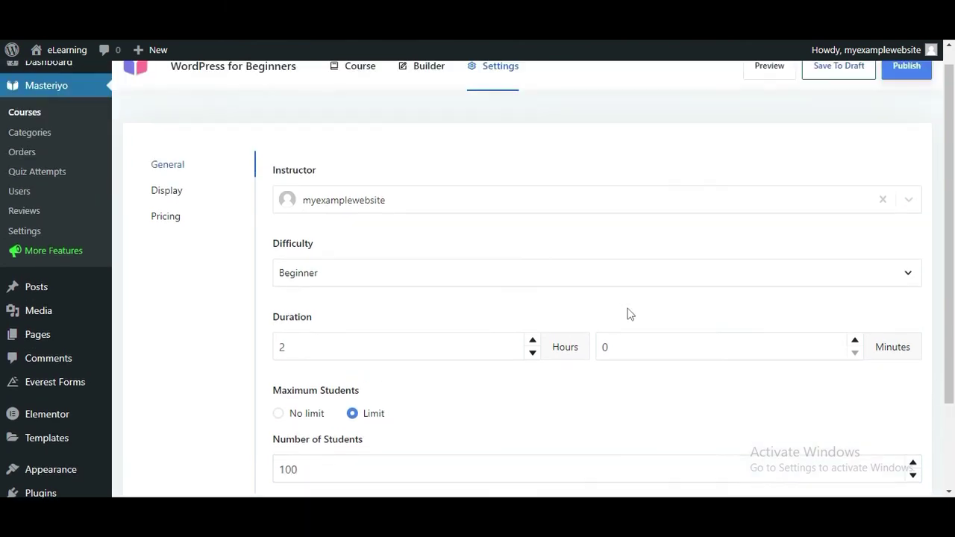
Set the curriculum to Only Visible to Enrollers and the pricing to Paid with a 10 USD one-time fee.
{"action": "left_click", "coordinate": [179, 212]}
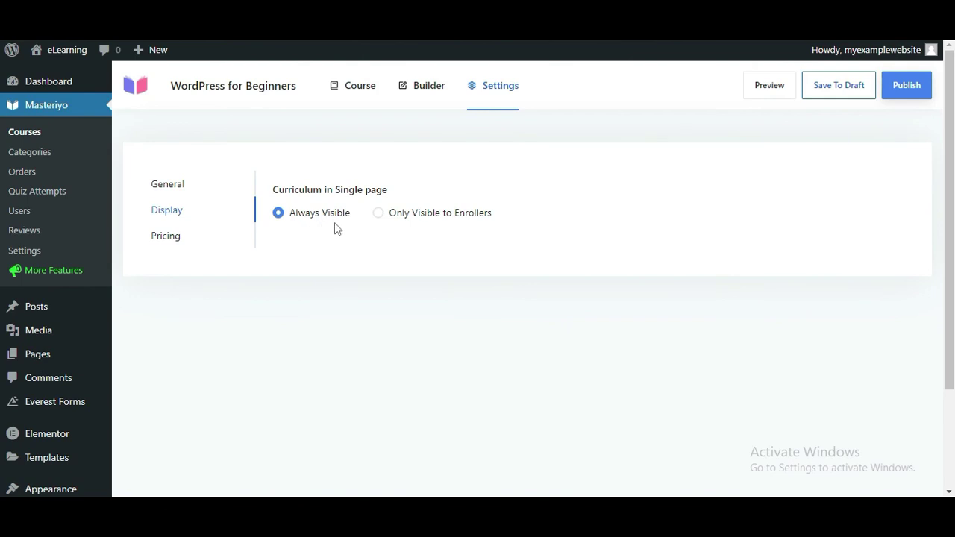
{"action": "left_click", "coordinate": [379, 214]}
{"action": "left_click", "coordinate": [174, 246]}
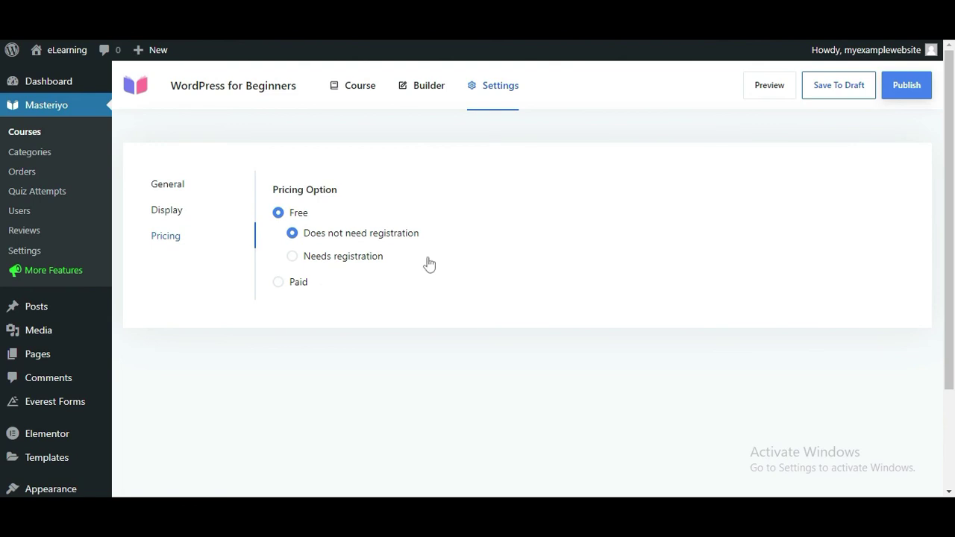
{"action": "left_click", "coordinate": [278, 283]}
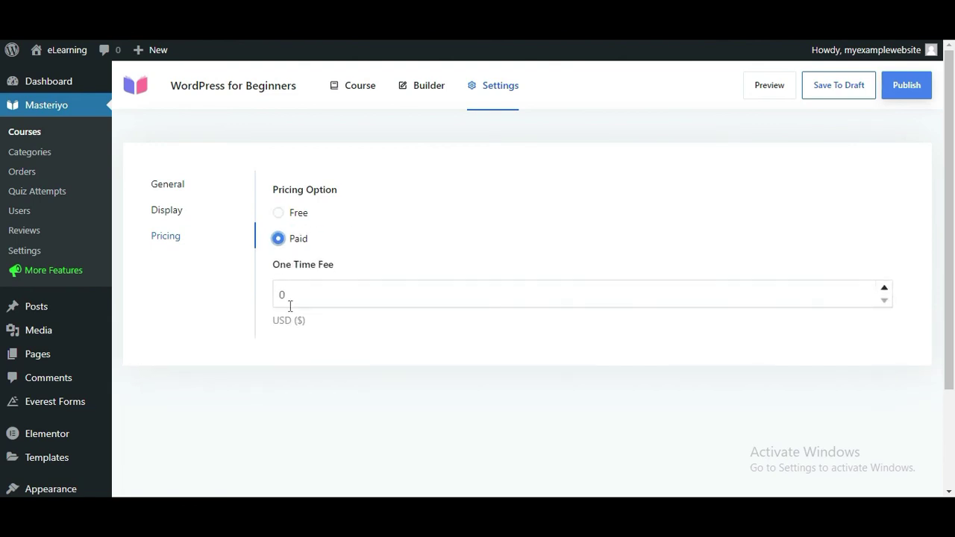
{"action": "left_click", "coordinate": [337, 295]}
{"action": "key", "text": "BackSpace"}
{"action": "type", "text": "10"}
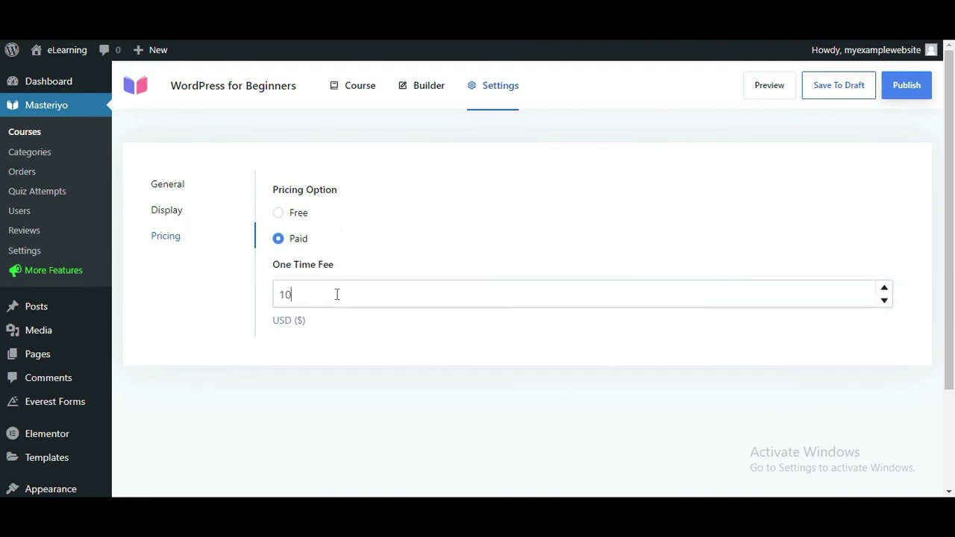
{"action": "left_click", "coordinate": [385, 344]}
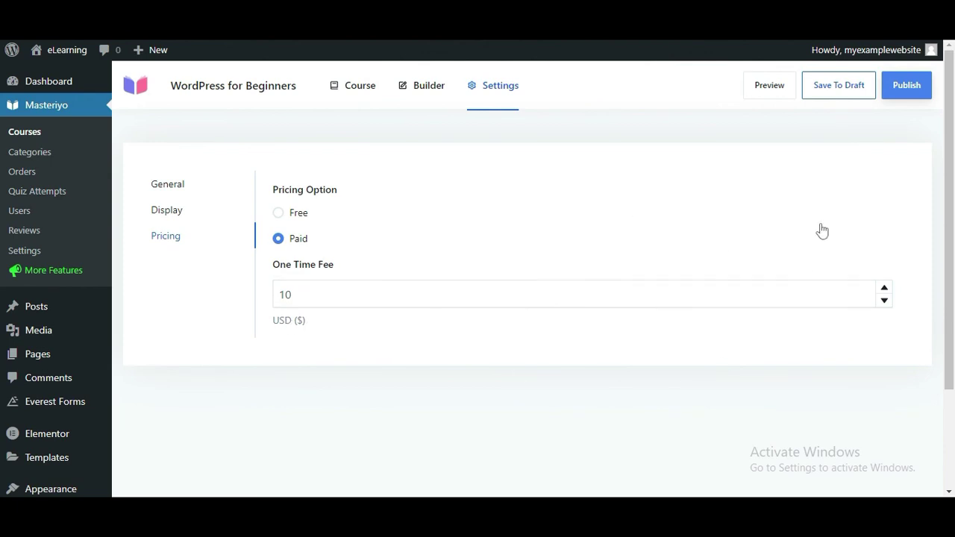
Publish 'WordPress for Beginners' and scroll its live page showing $10.00, 2h and Beginner.
{"action": "left_click", "coordinate": [917, 90]}
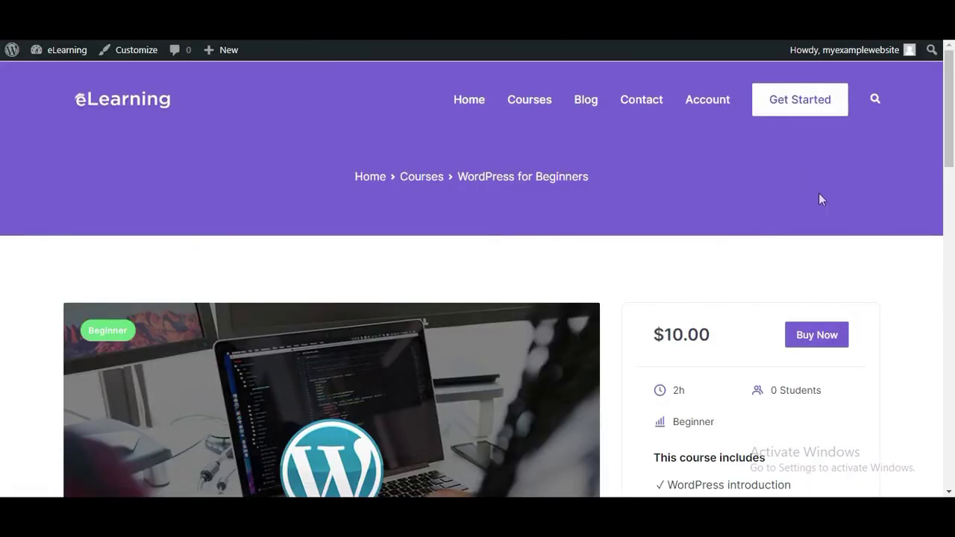
{"action": "scroll", "coordinate": [818, 194], "scroll_direction": "down", "scroll_amount": 3}
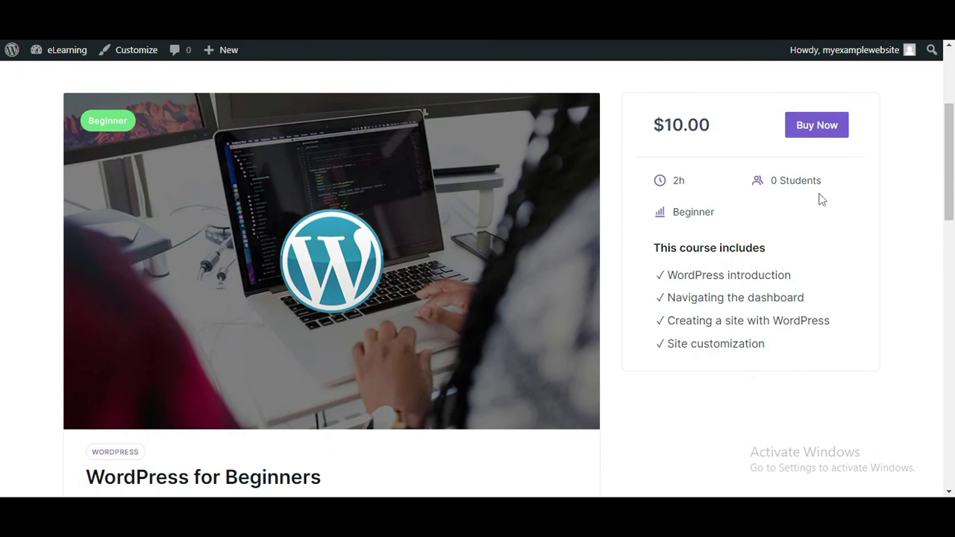
{"action": "scroll", "coordinate": [821, 199], "scroll_direction": "down", "scroll_amount": 3}
{"action": "scroll", "coordinate": [821, 200], "scroll_direction": "down", "scroll_amount": 2}
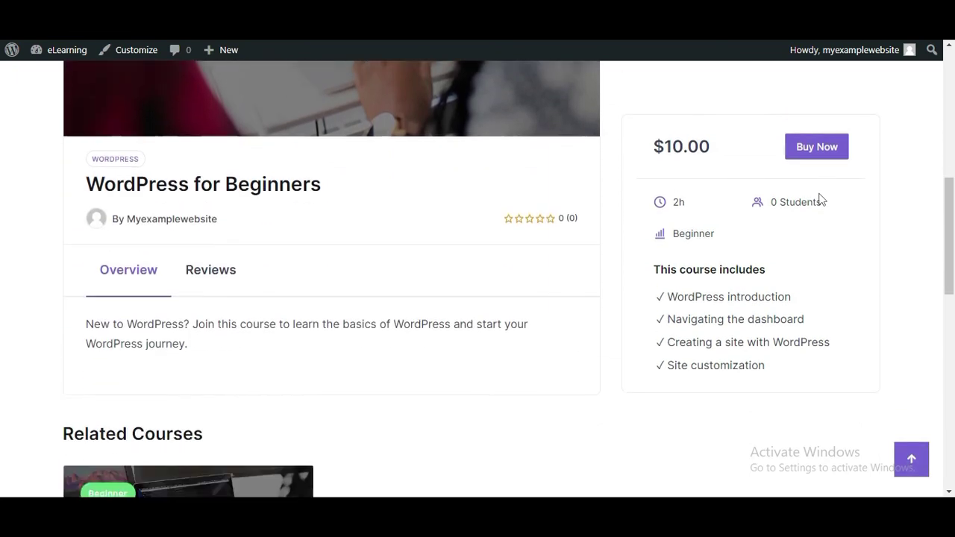
{"action": "scroll", "coordinate": [821, 199], "scroll_direction": "down", "scroll_amount": 4}
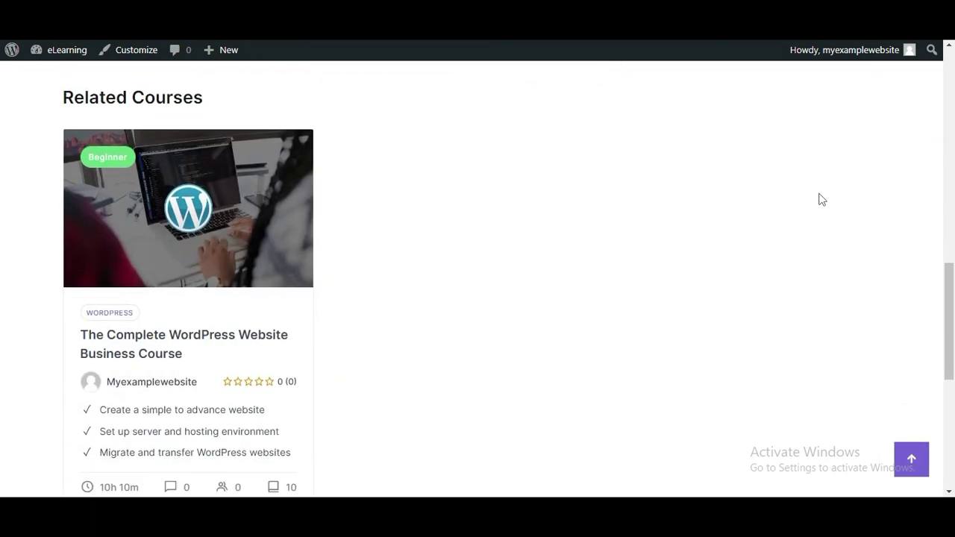
{"action": "scroll", "coordinate": [821, 198], "scroll_direction": "down", "scroll_amount": 4}
{"action": "scroll", "coordinate": [820, 199], "scroll_direction": "down", "scroll_amount": 2}
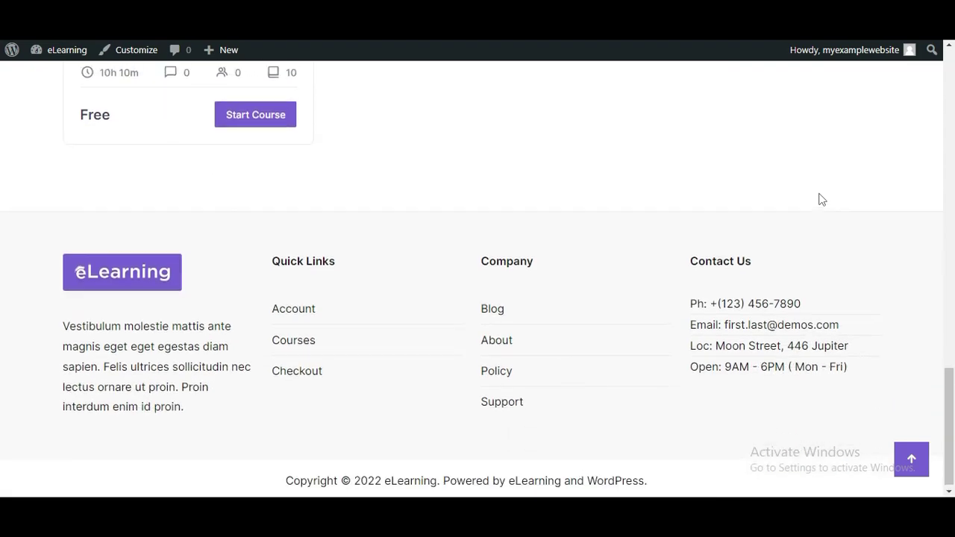